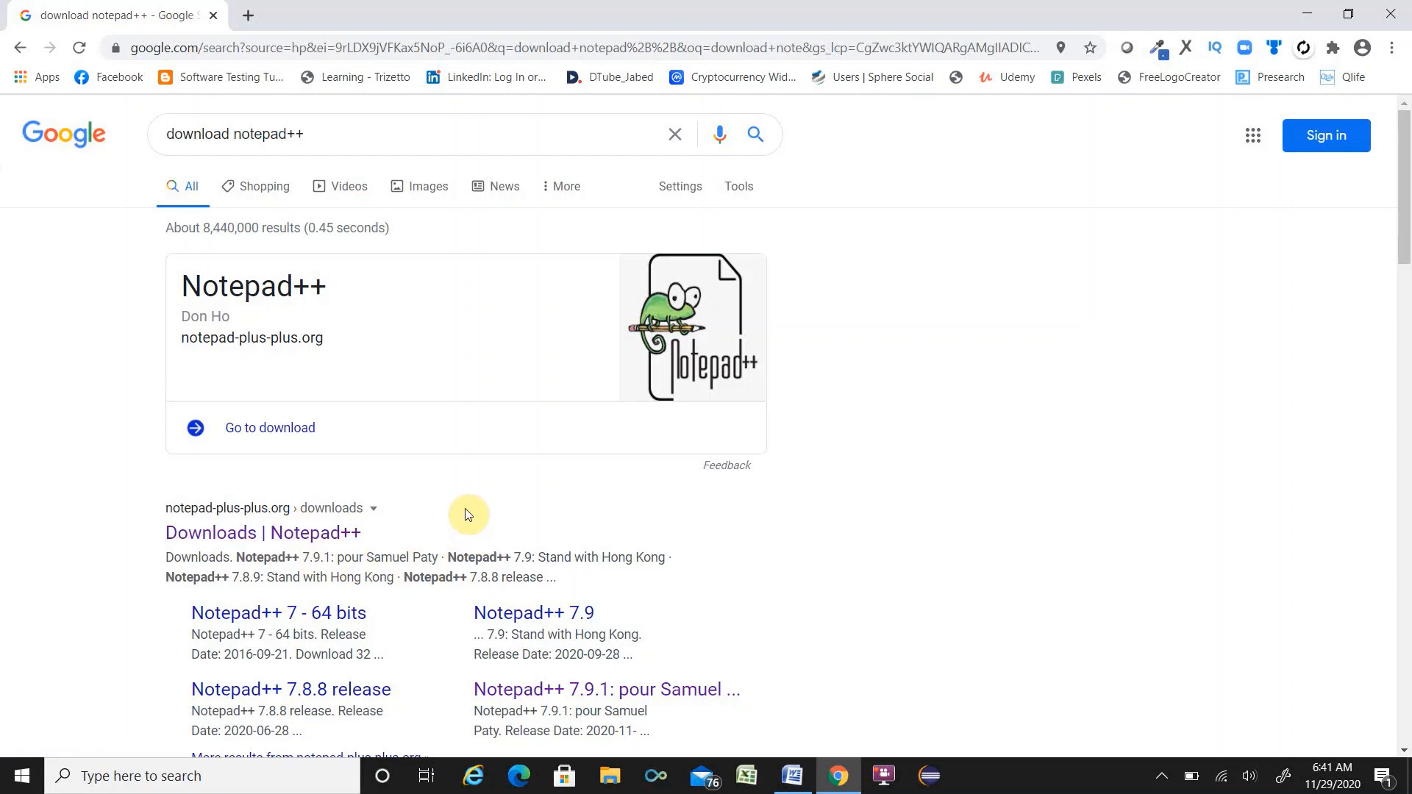
Step: Download the 64-bit x64 installer of Notepad++ 7.9.1 from the official Notepad++ downloads page
left_click(238, 532)
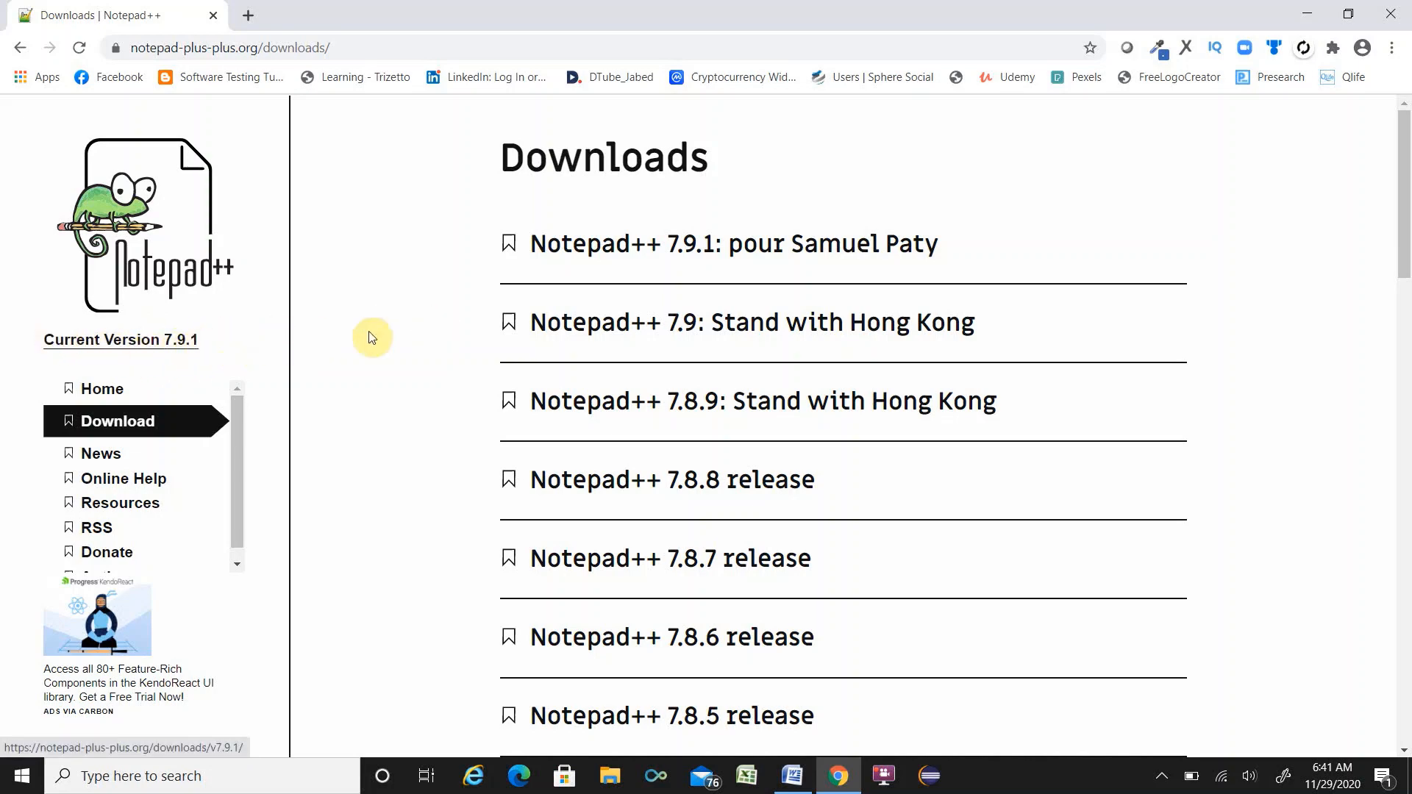
left_click(614, 250)
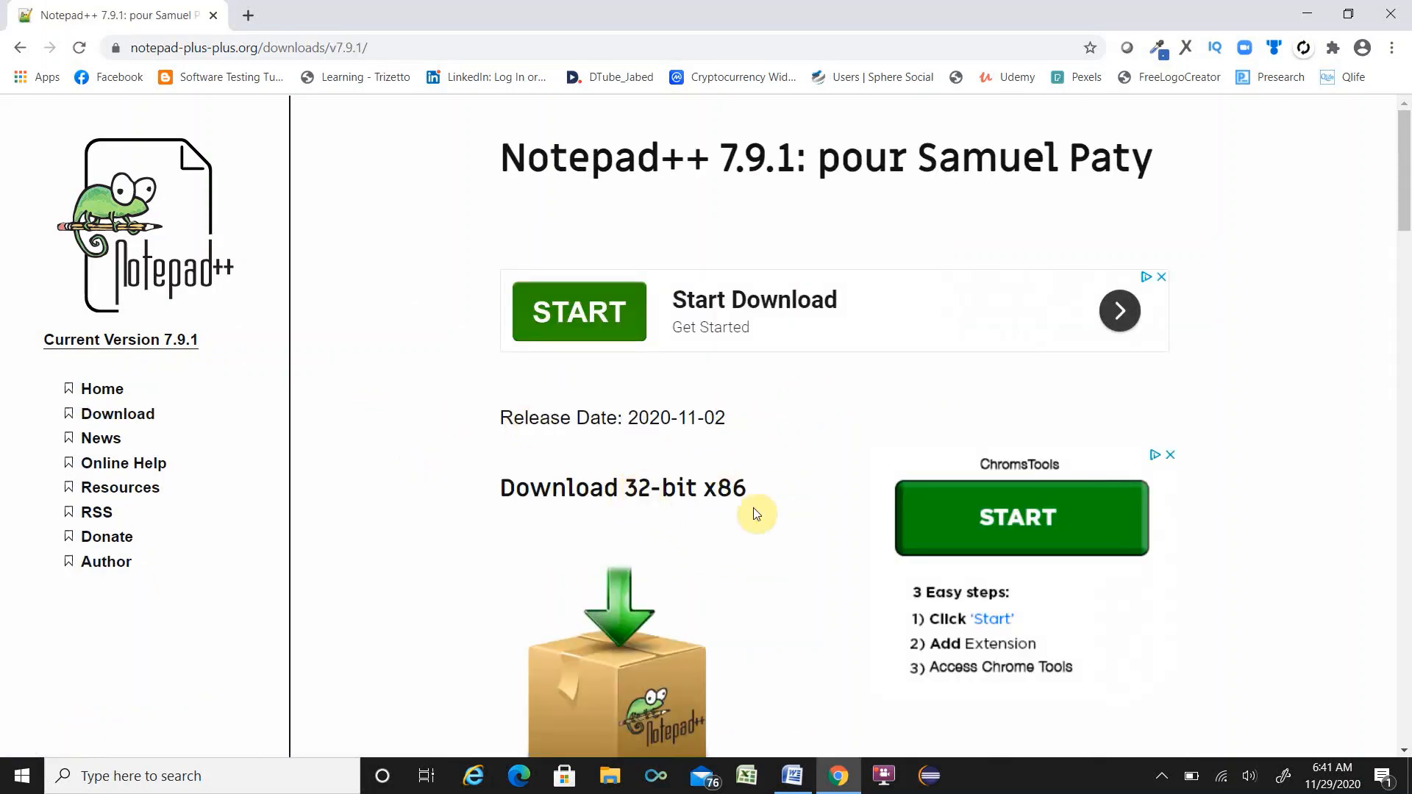
scroll(760, 509, "down", 6)
scroll(765, 513, "down", 4)
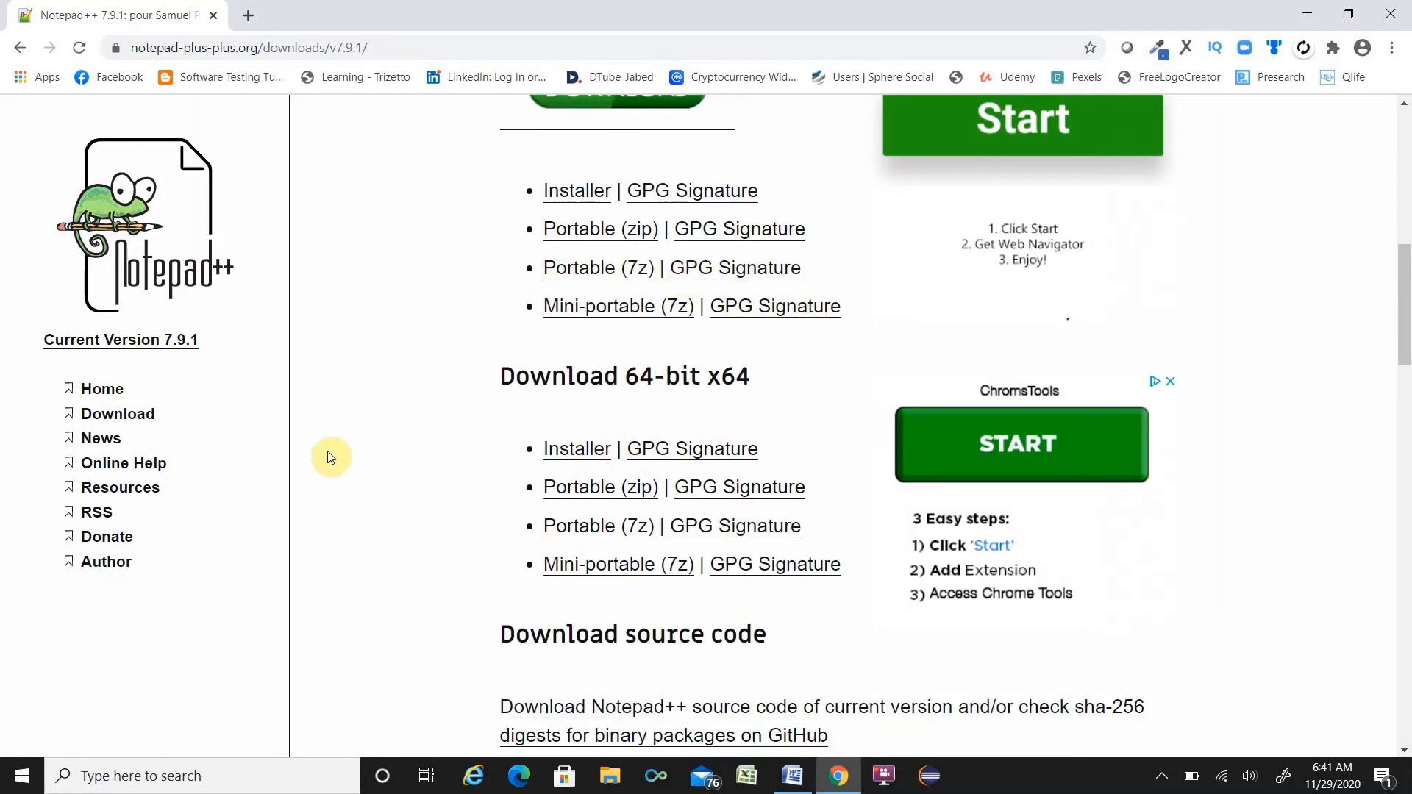
left_click(584, 450)
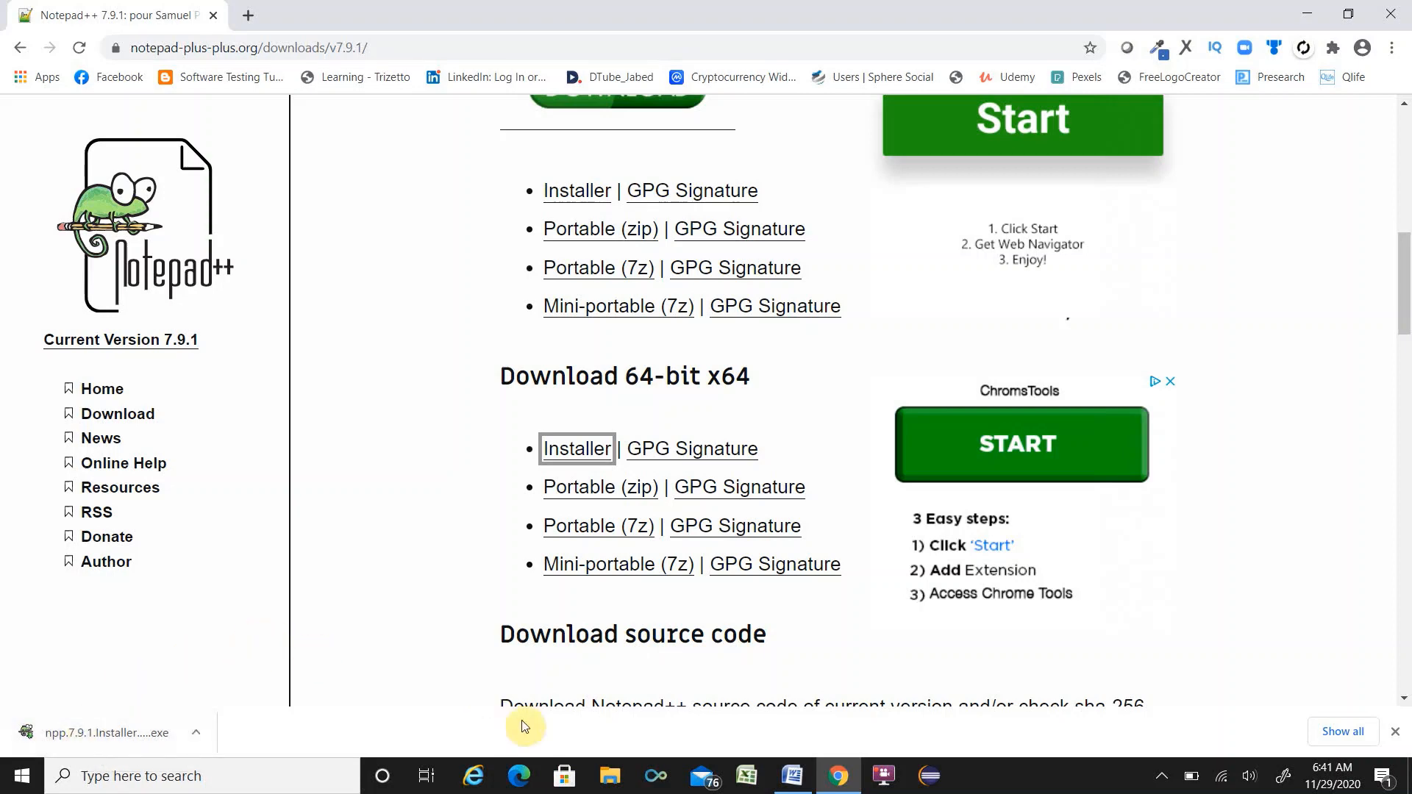
Step: Check the Downloads folder in File Explorer for the Notepad++ installer file, dismissing the antivirus notification
left_click(608, 778)
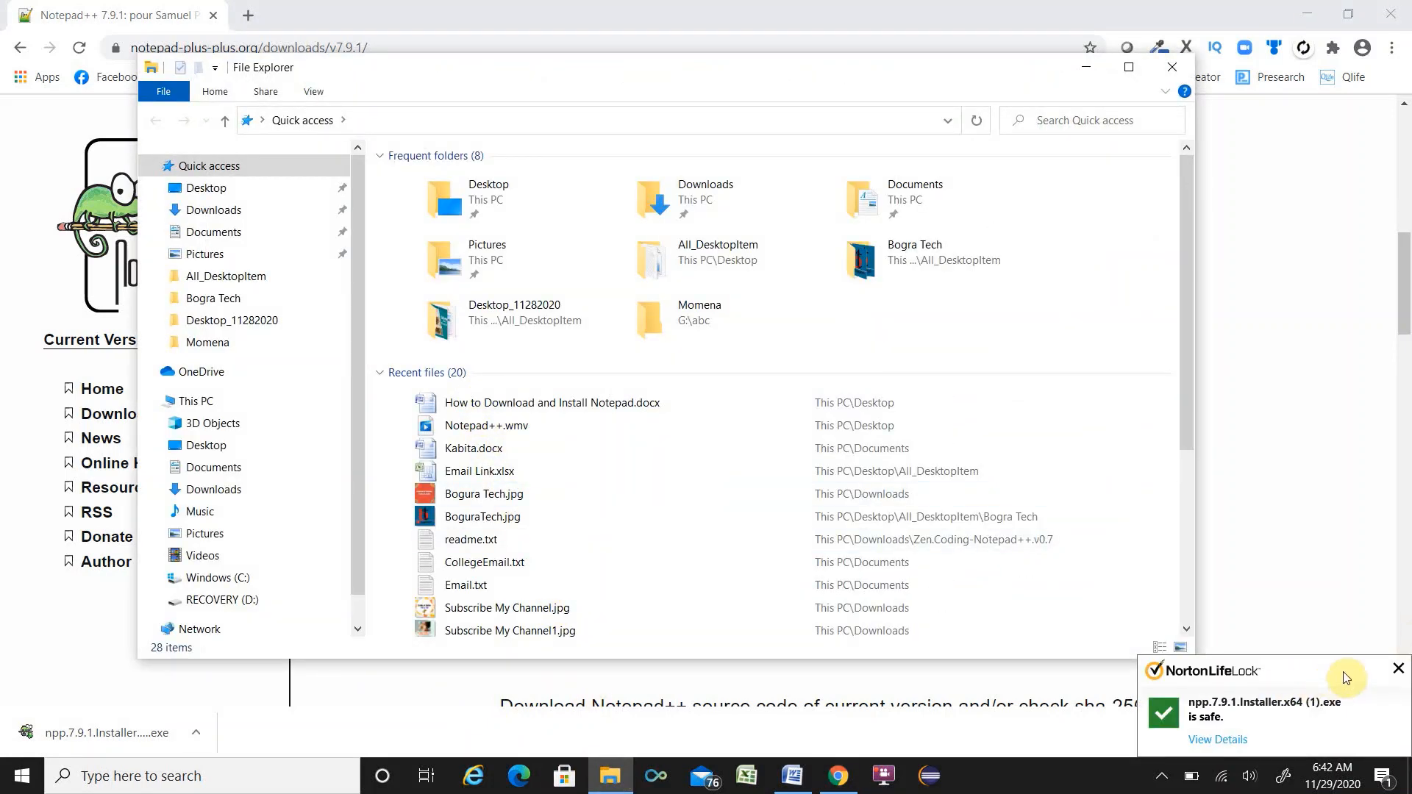
left_click(1398, 671)
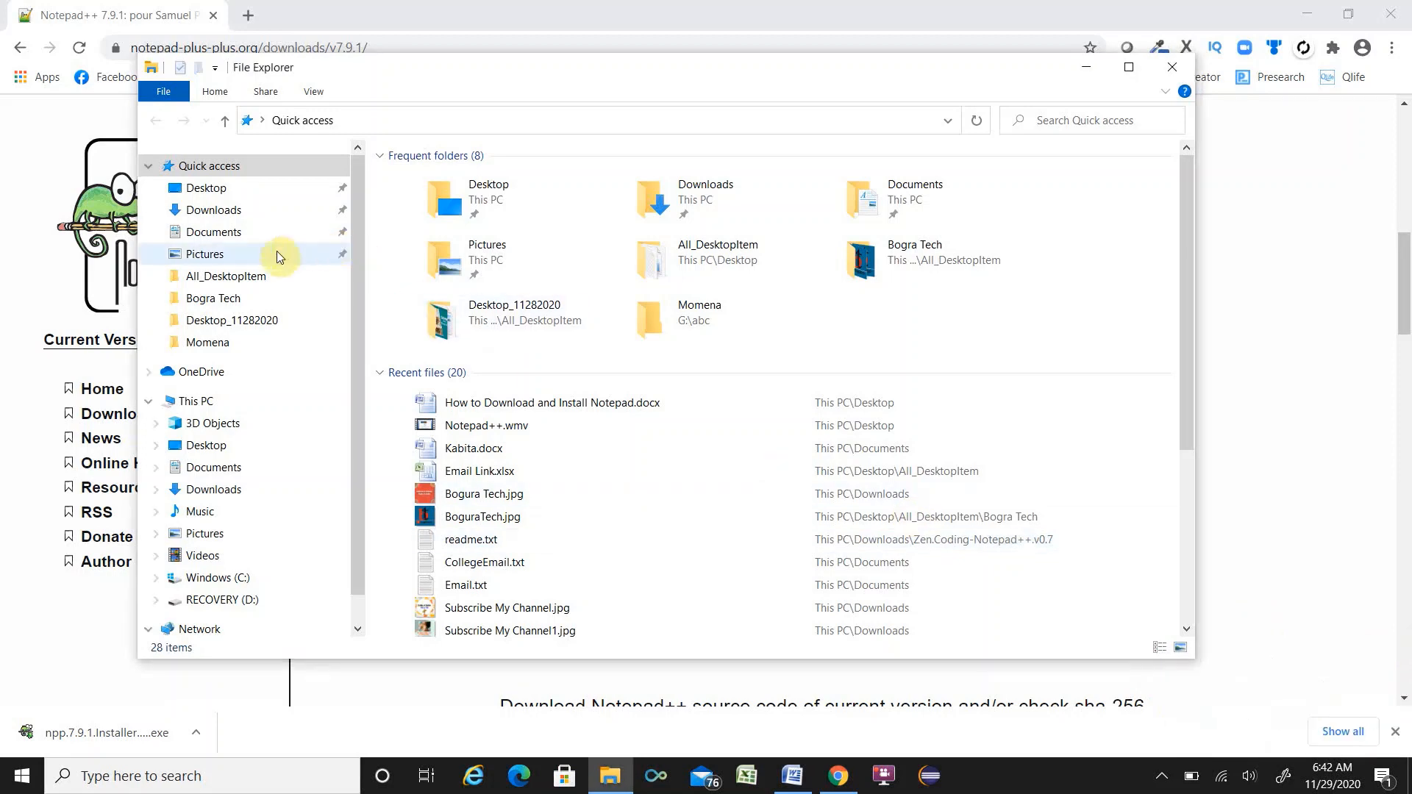
left_click(214, 210)
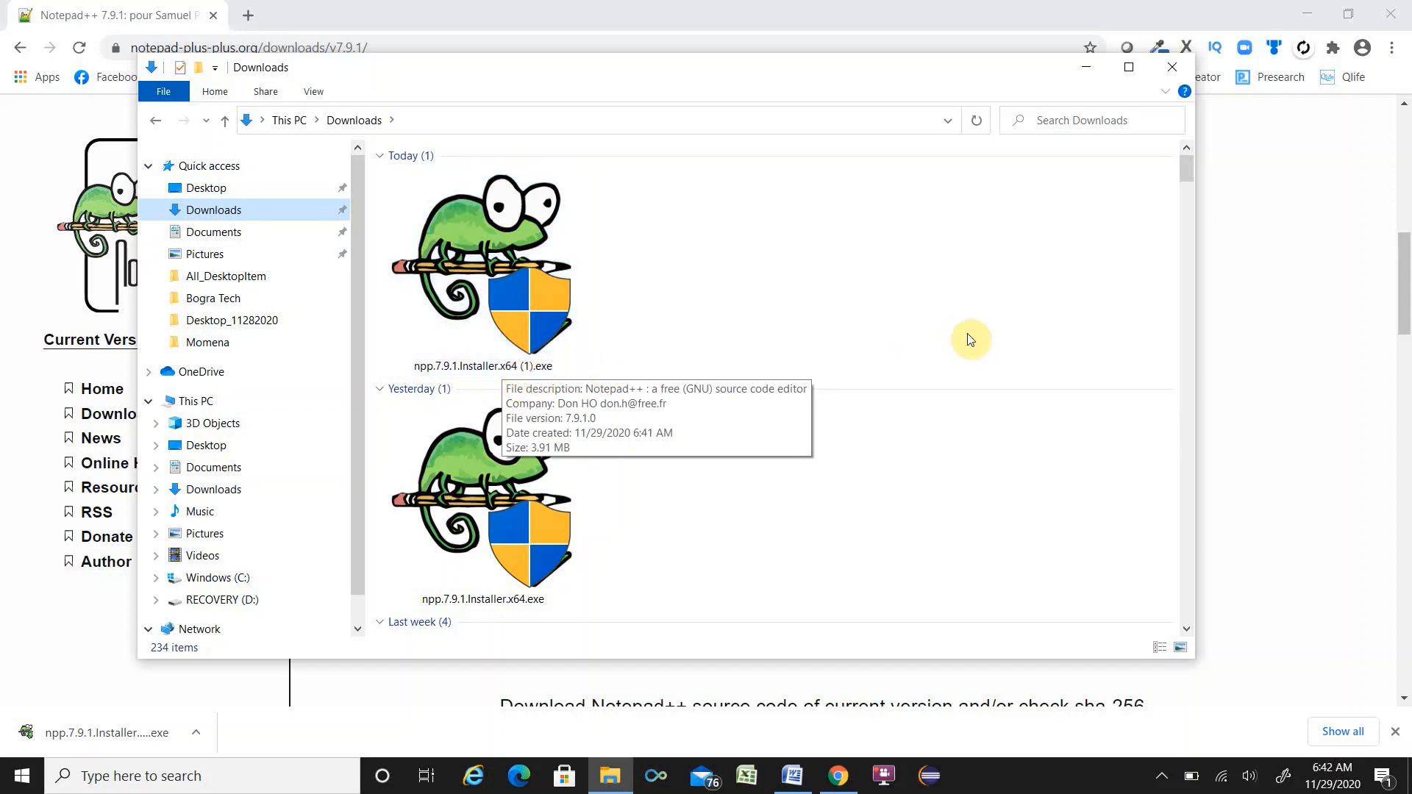
left_click(1172, 67)
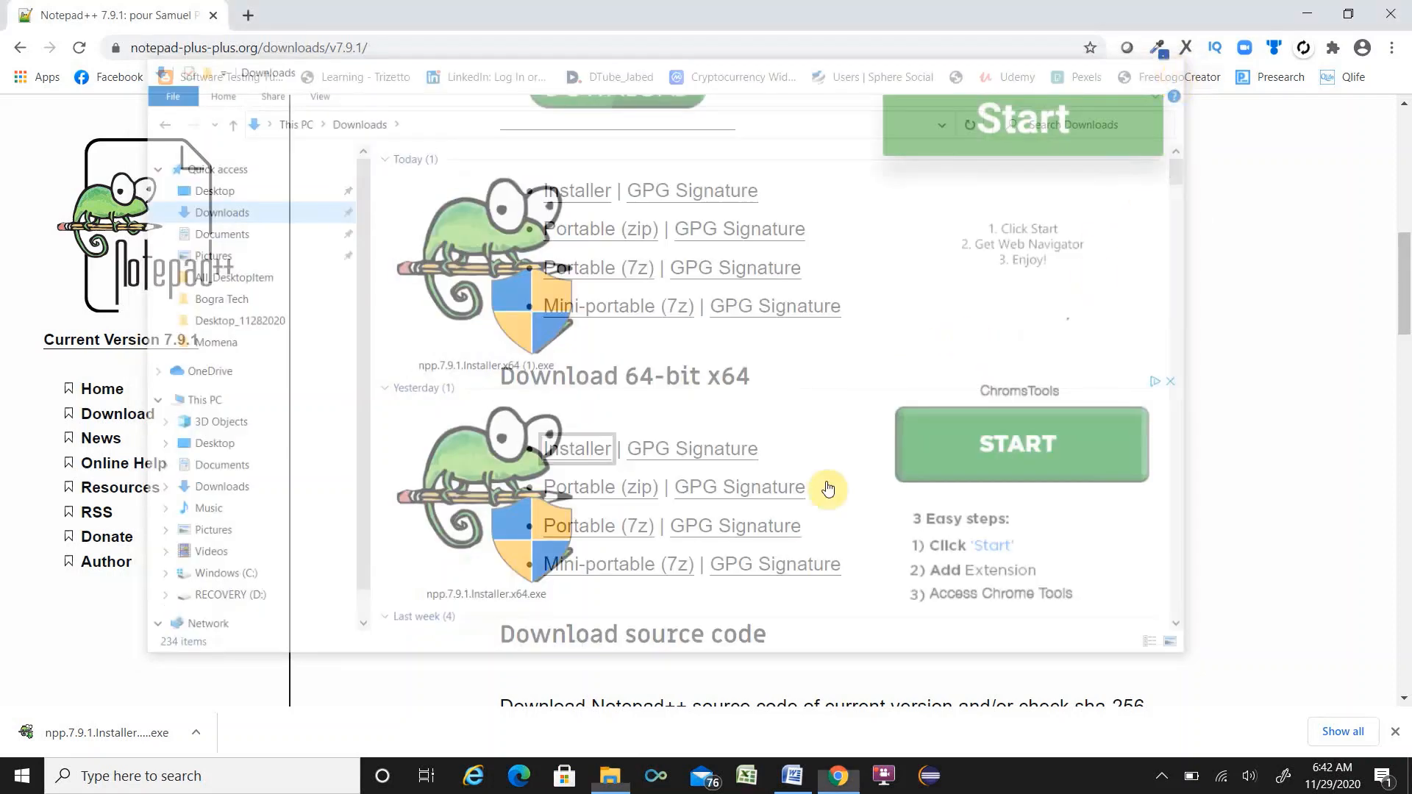
Step: Run the downloaded Notepad++ installer with English as the language, minimizing the other windows, and continue to the license agreement
left_click(117, 733)
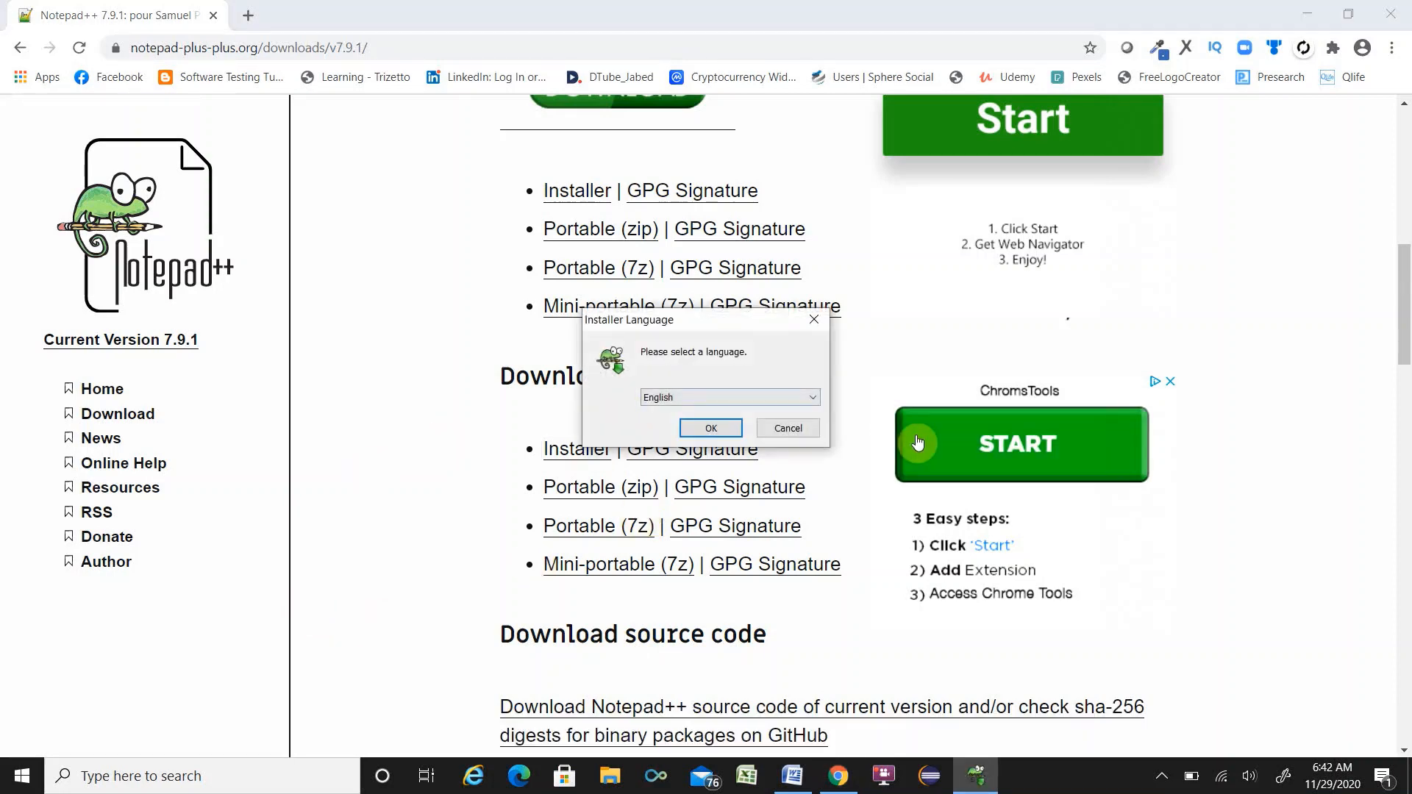
left_click(1306, 14)
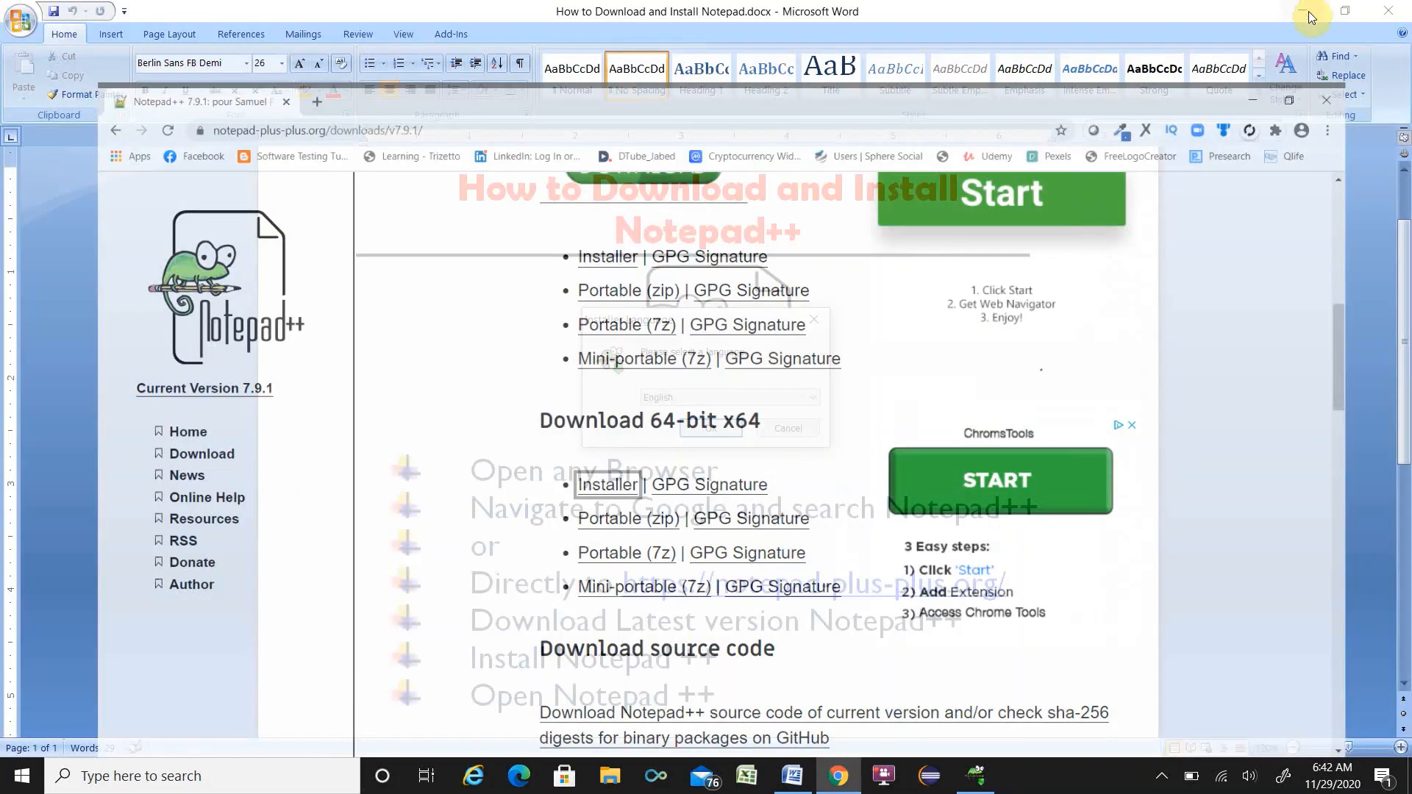
left_click(1305, 11)
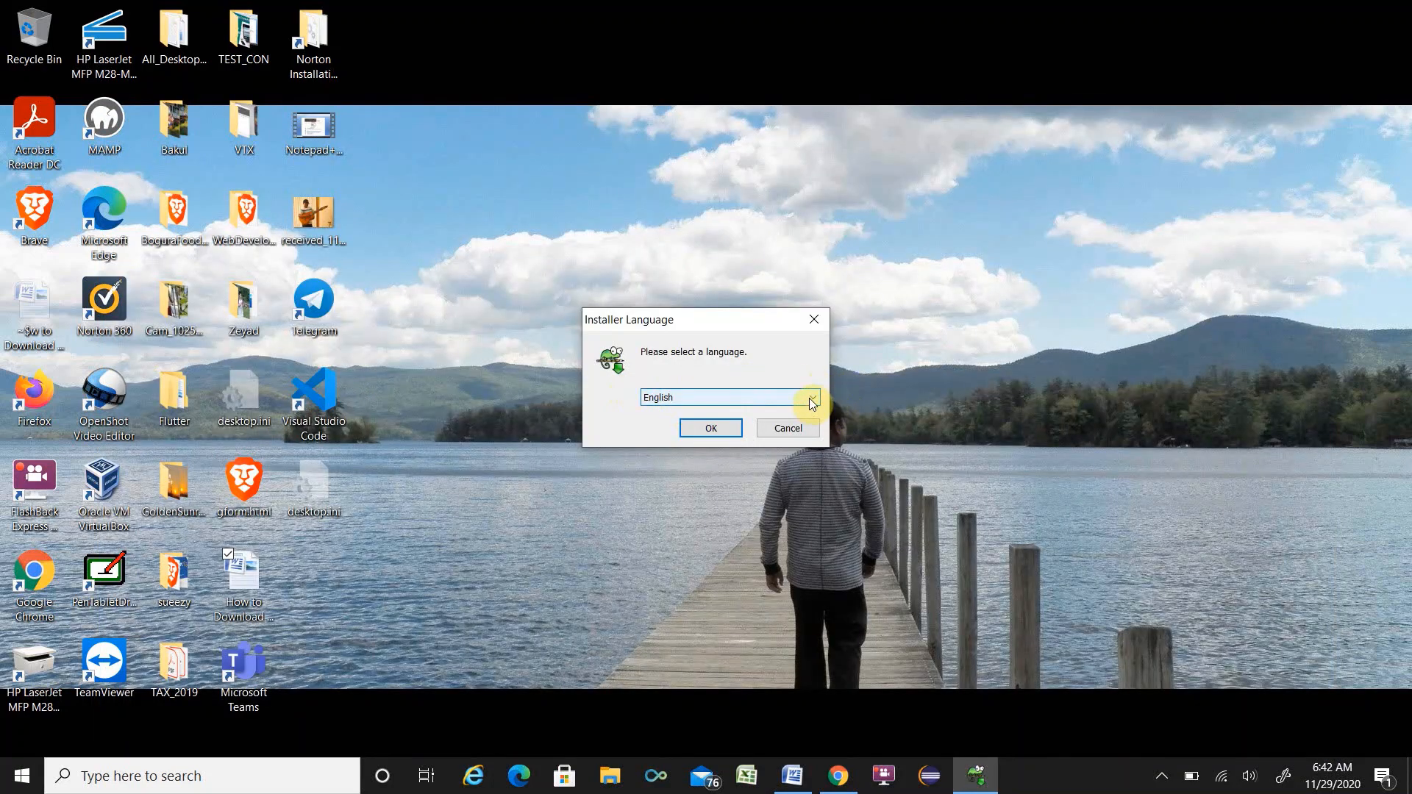
key("alt+Down")
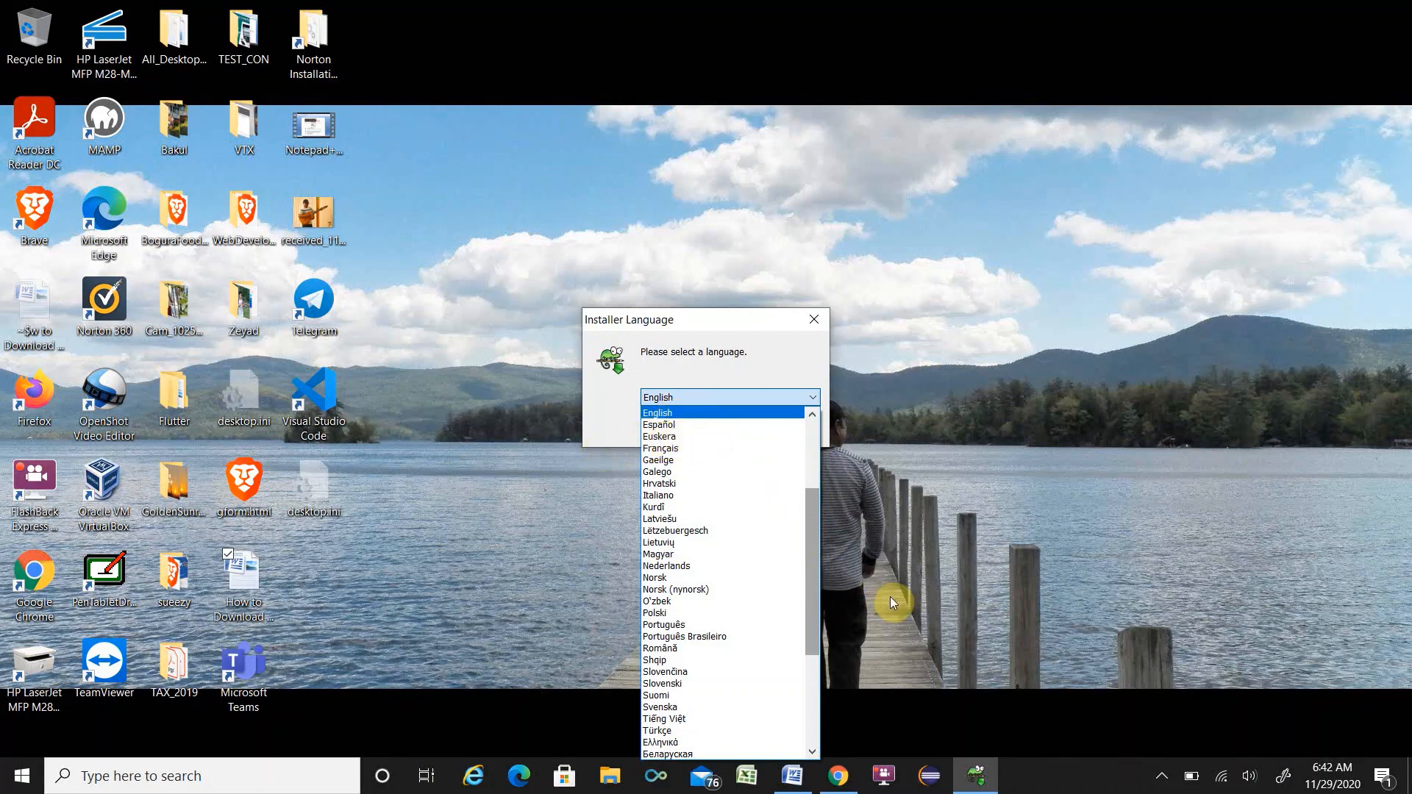
key("Return")
left_click(804, 530)
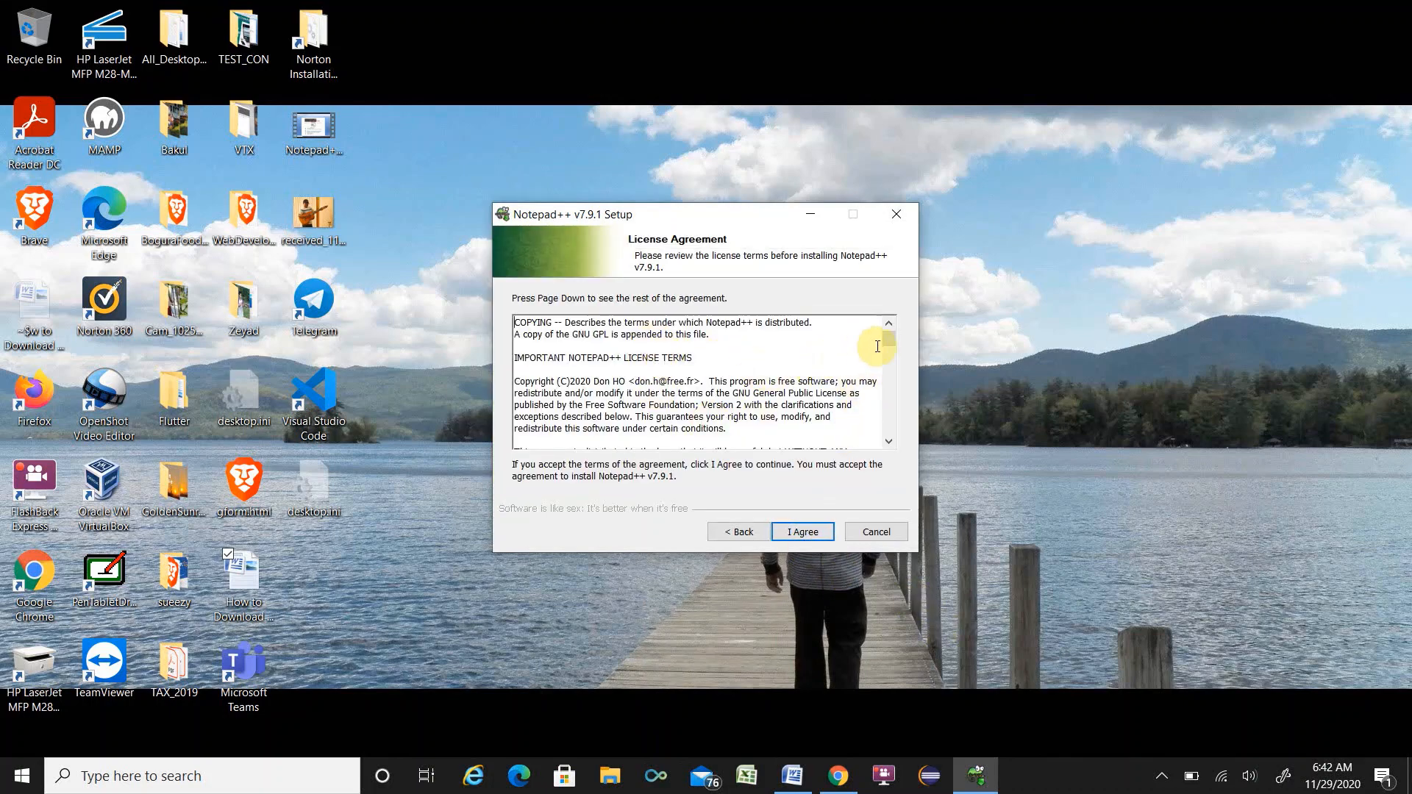
Step: Accept the license agreement and keep the destination folder C:\Program Files\Notepad++ and the default Custom components
left_click_drag(890, 338, 892, 444)
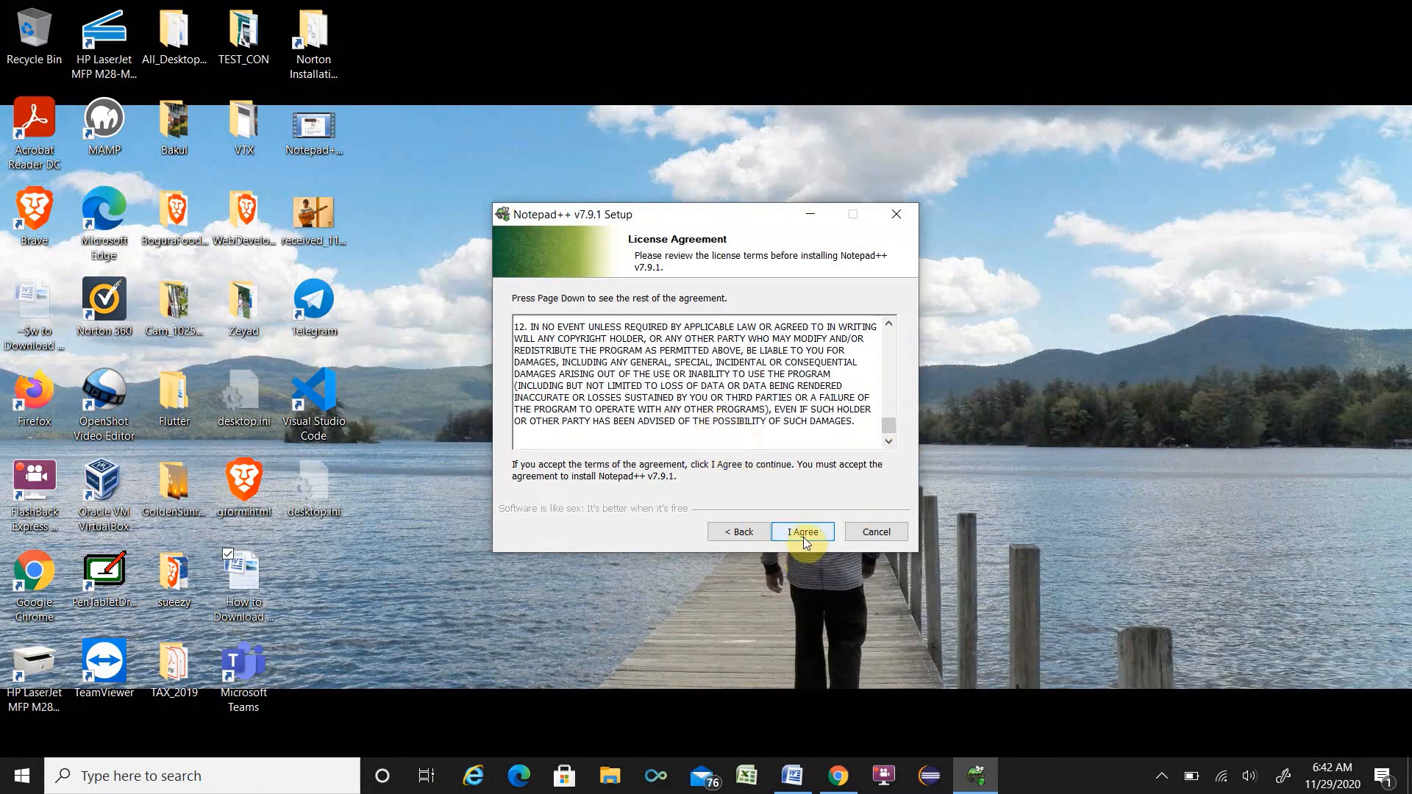
left_click(803, 533)
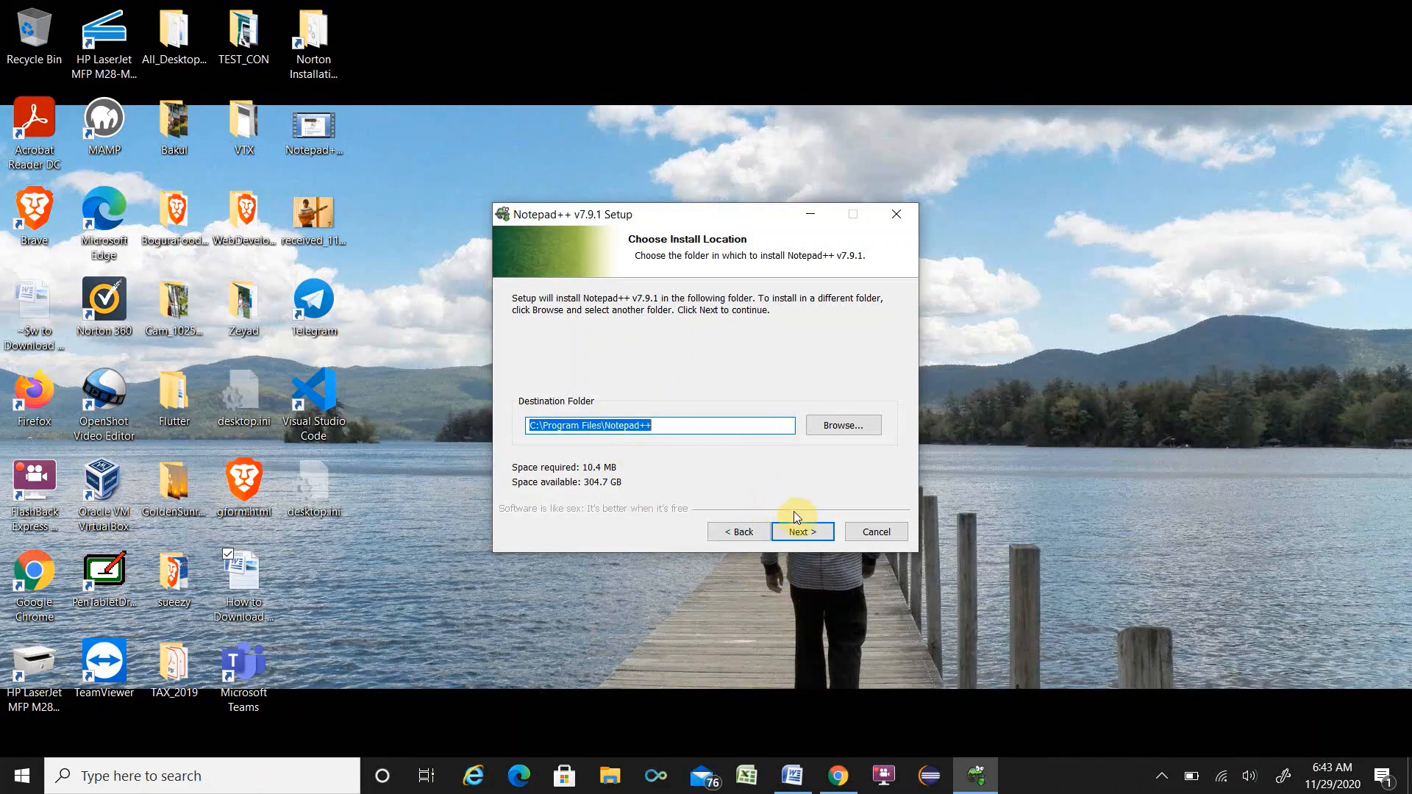
left_click(801, 533)
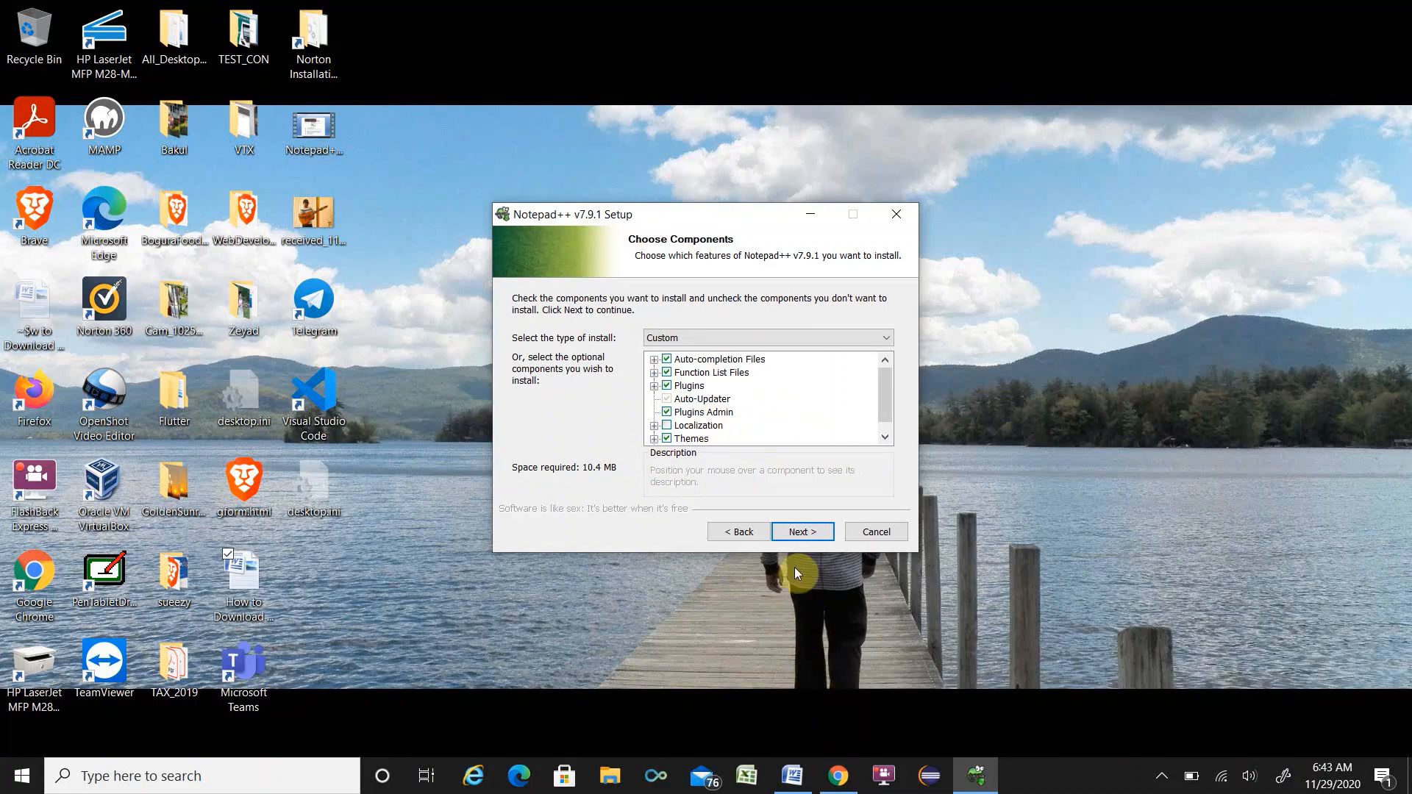
left_click(801, 532)
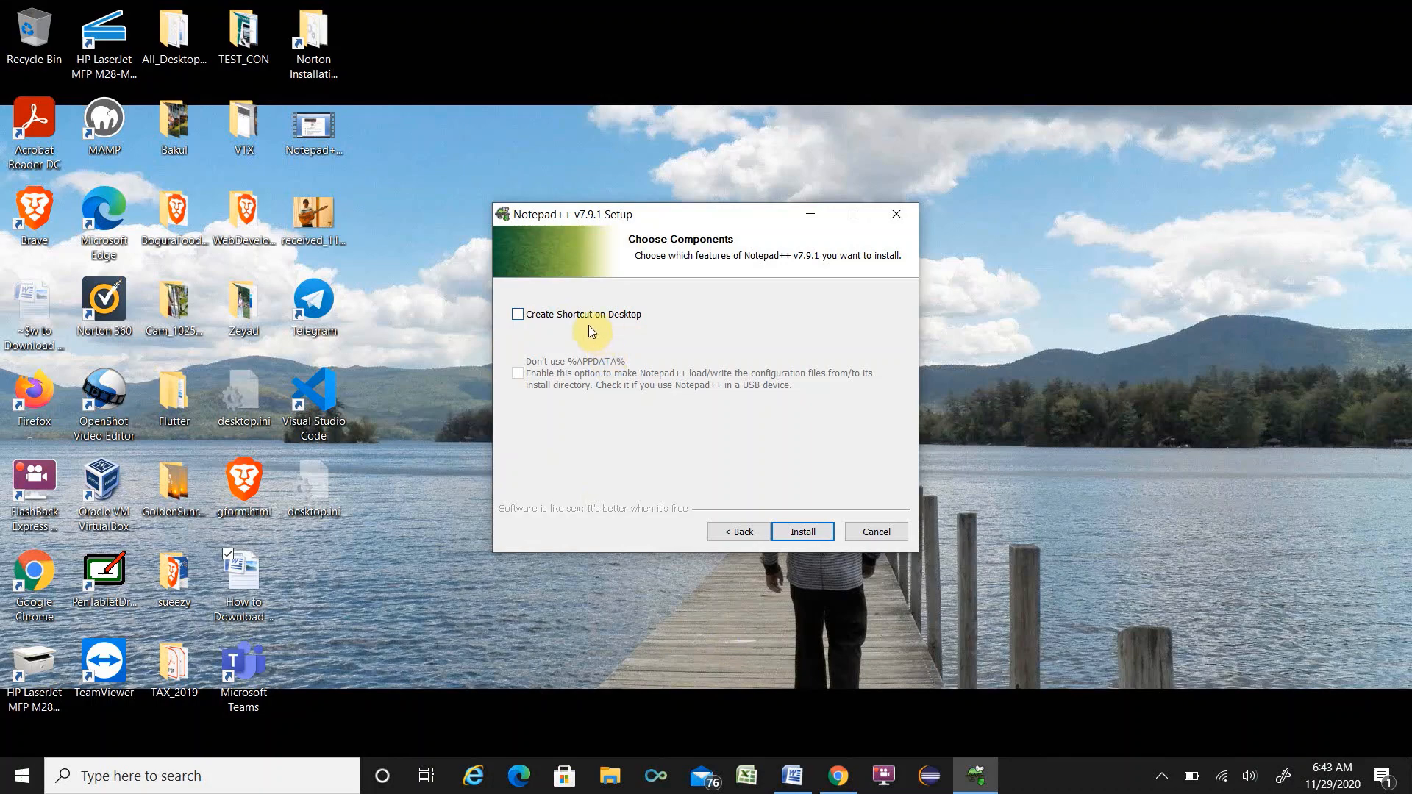
Step: Install Notepad++ with a desktop shortcut and finish the setup with Run Notepad++ v7.9.1 enabled
left_click(518, 315)
left_click(802, 532)
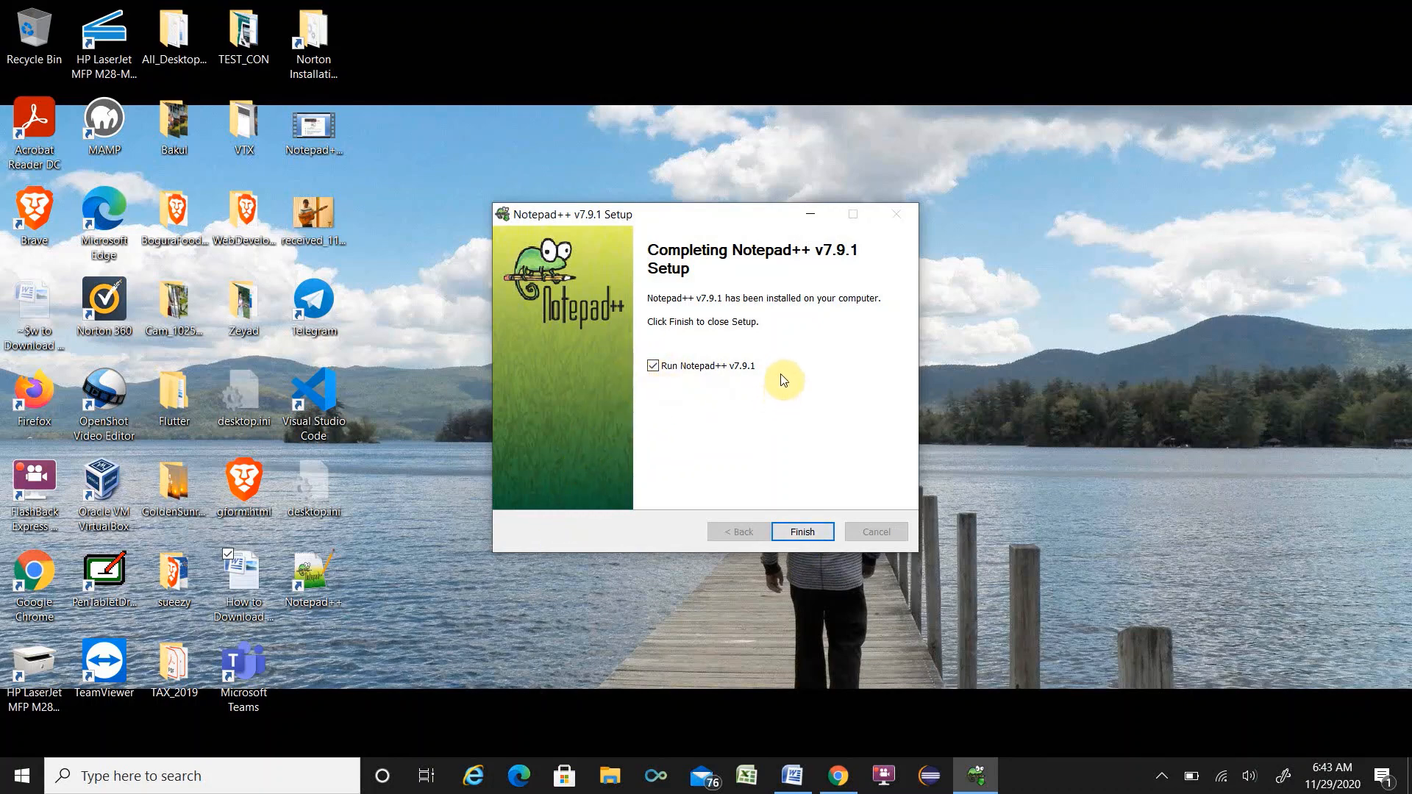
left_click(801, 533)
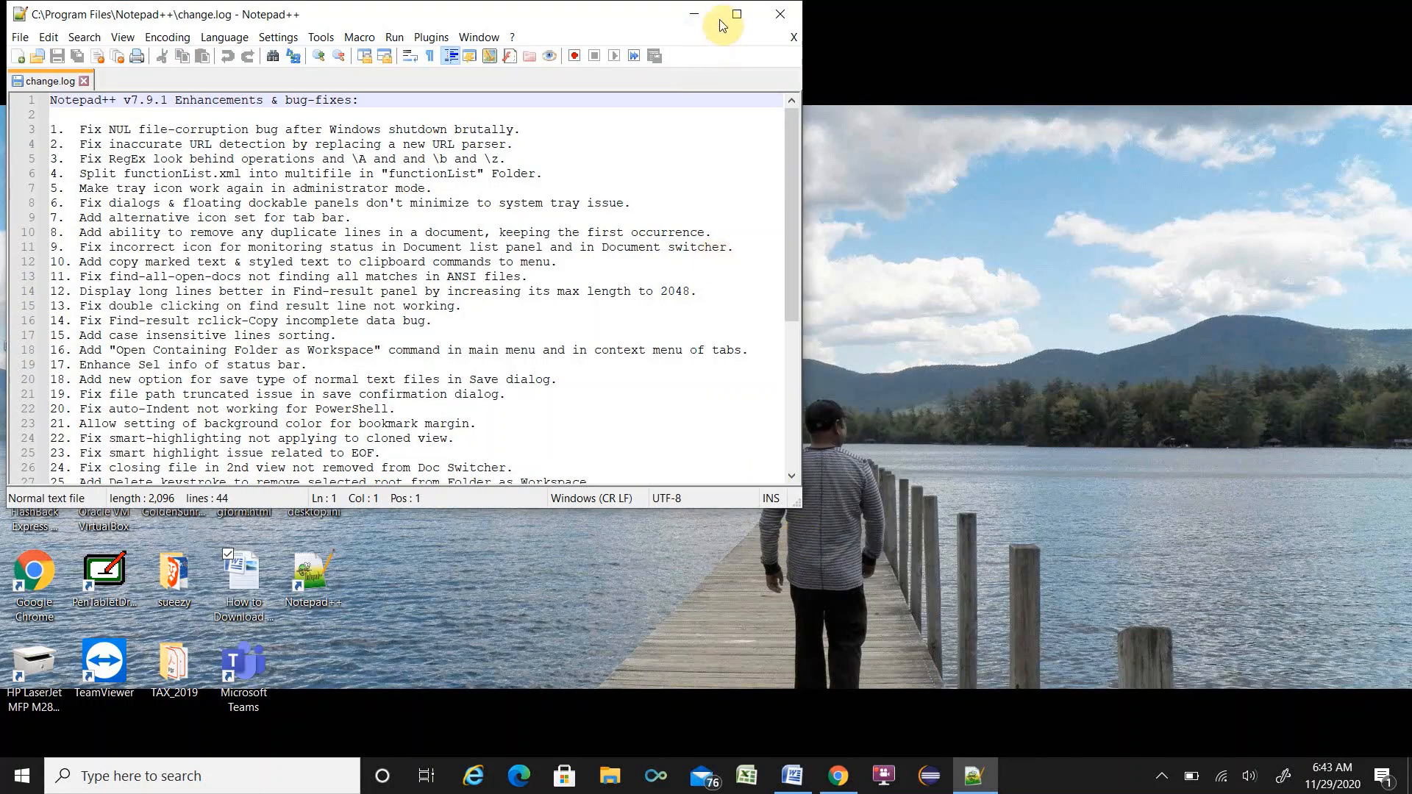
Step: Maximize Notepad++, close change.log, and write "Download and installatation completed notepad++" in the blank document
left_click(736, 14)
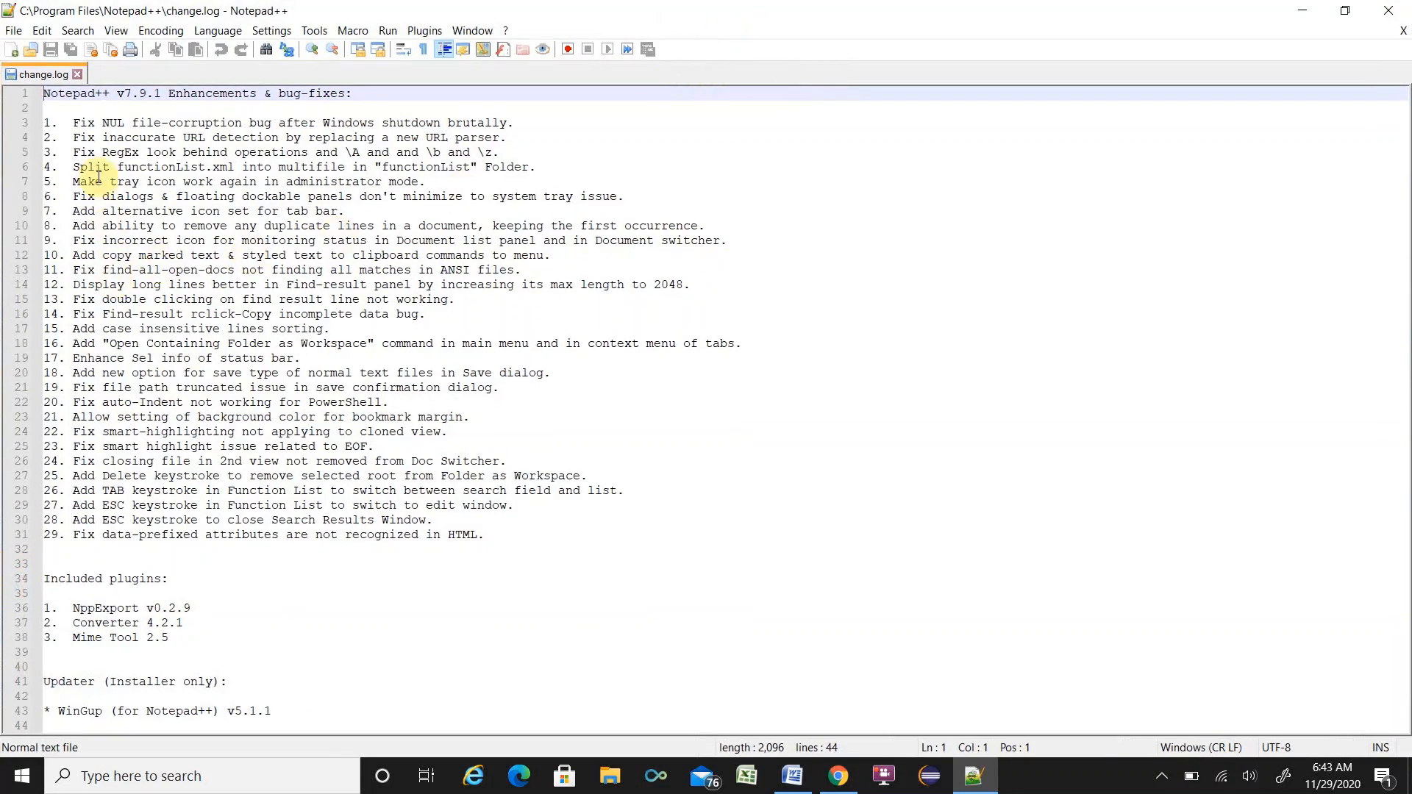
left_click(79, 75)
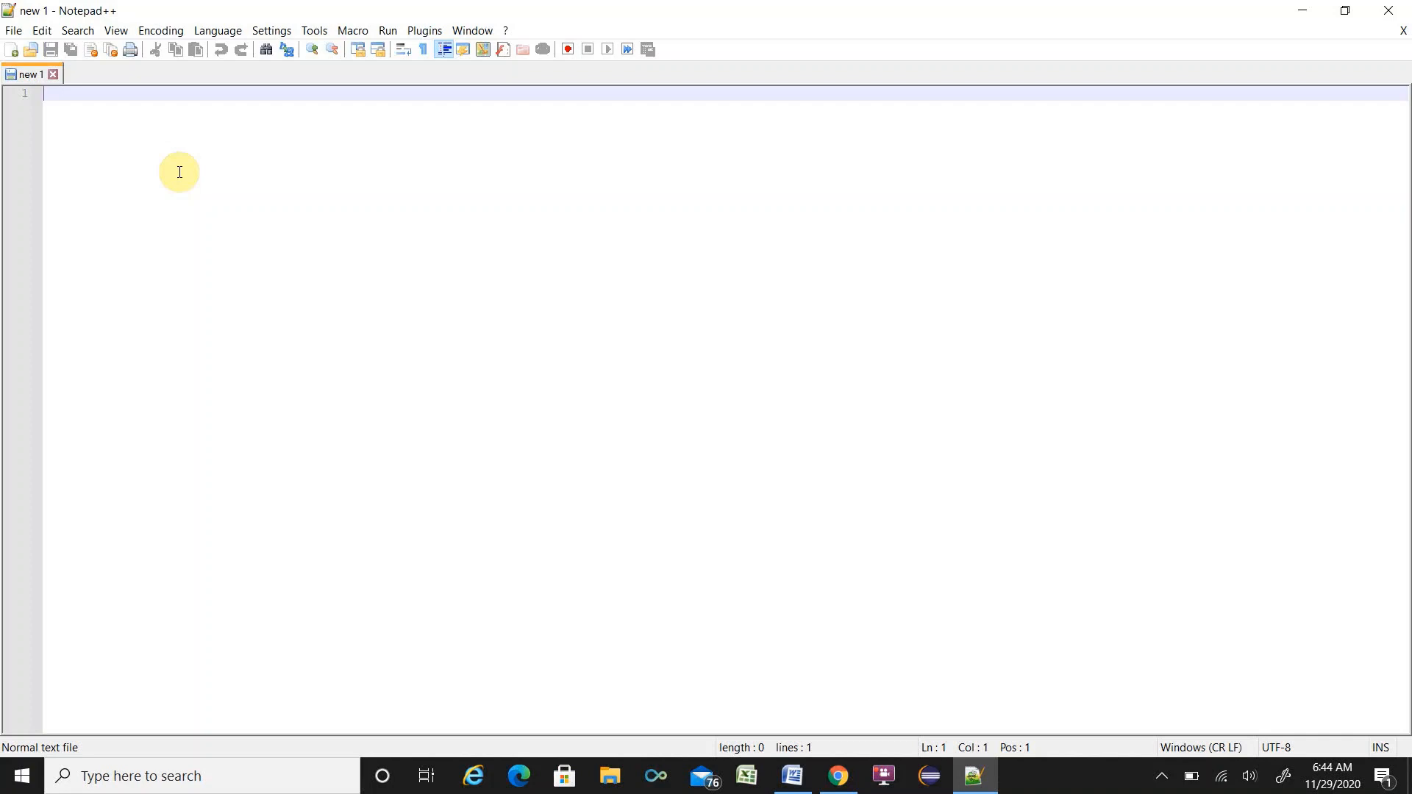
type("Downlo")
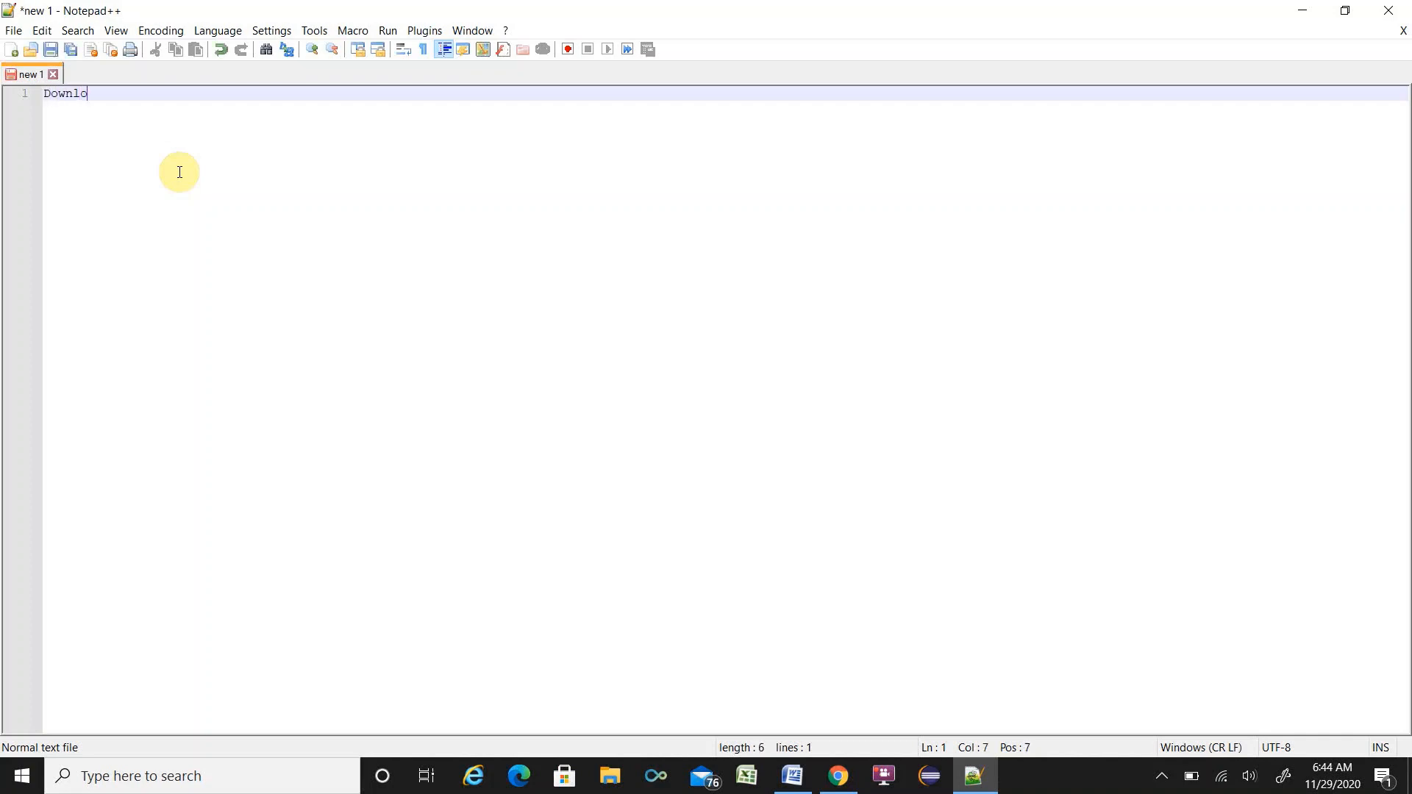
type("ad and instal")
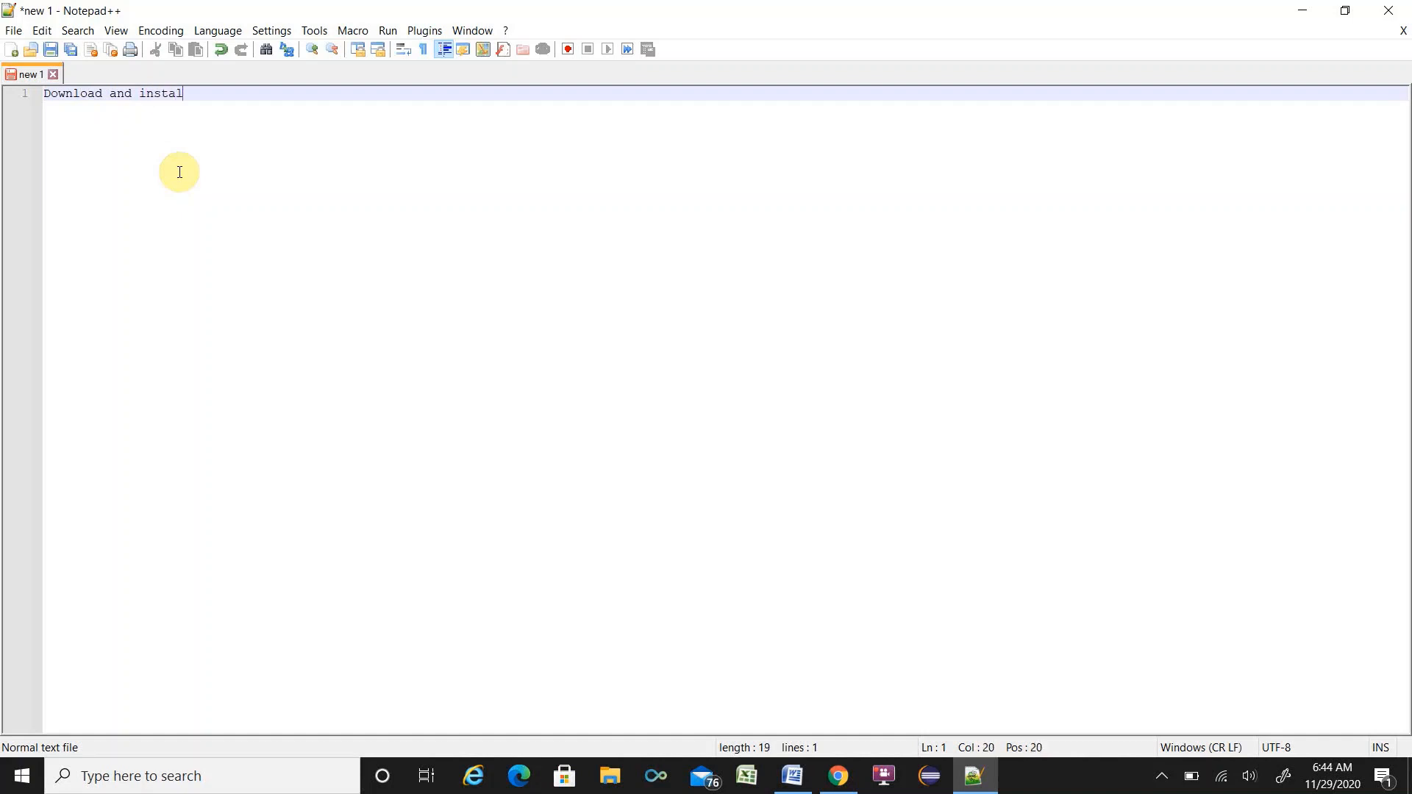
type("latation completed no")
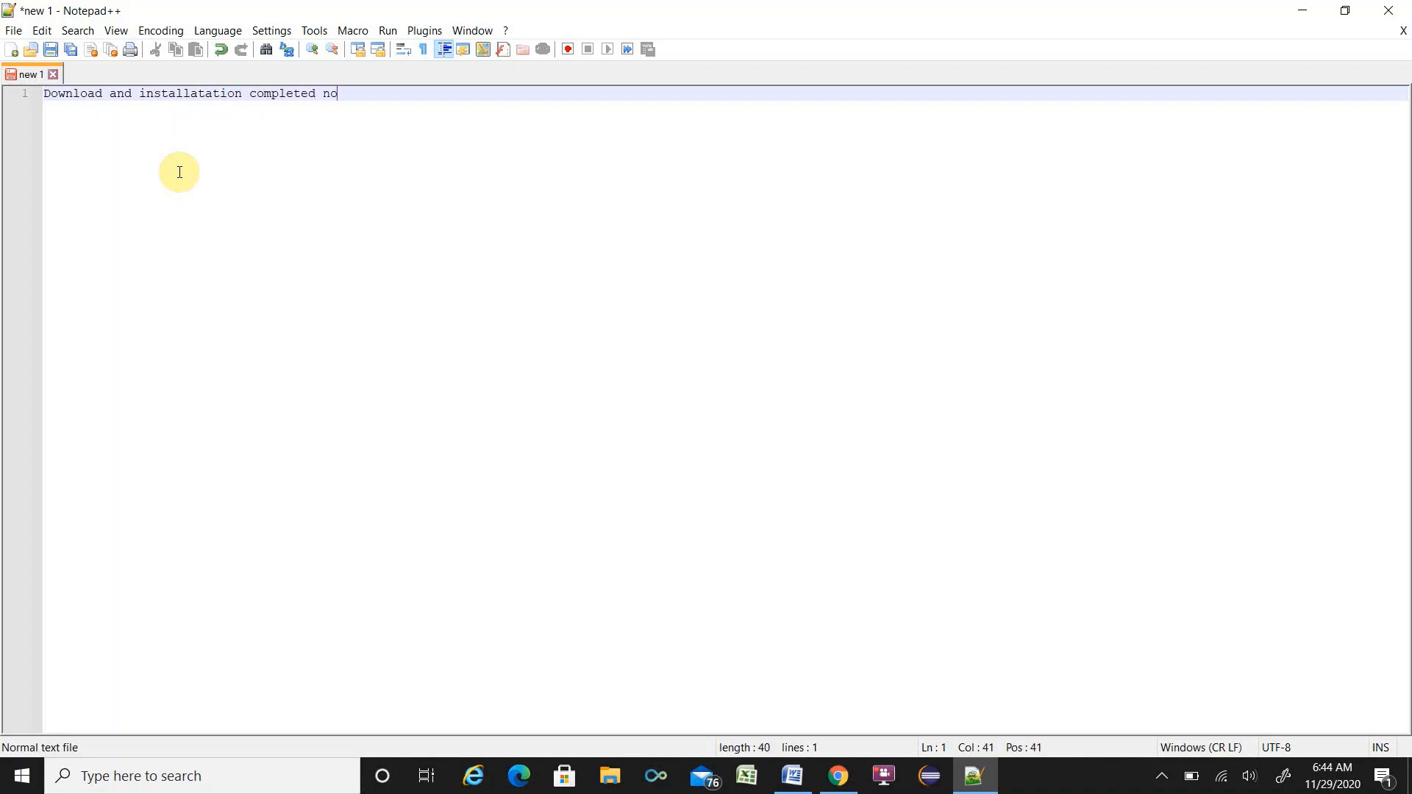
type("tepad++")
Step: Close Notepad++, reopen it from its desktop shortcut, and enlarge the editor text
left_click(1391, 11)
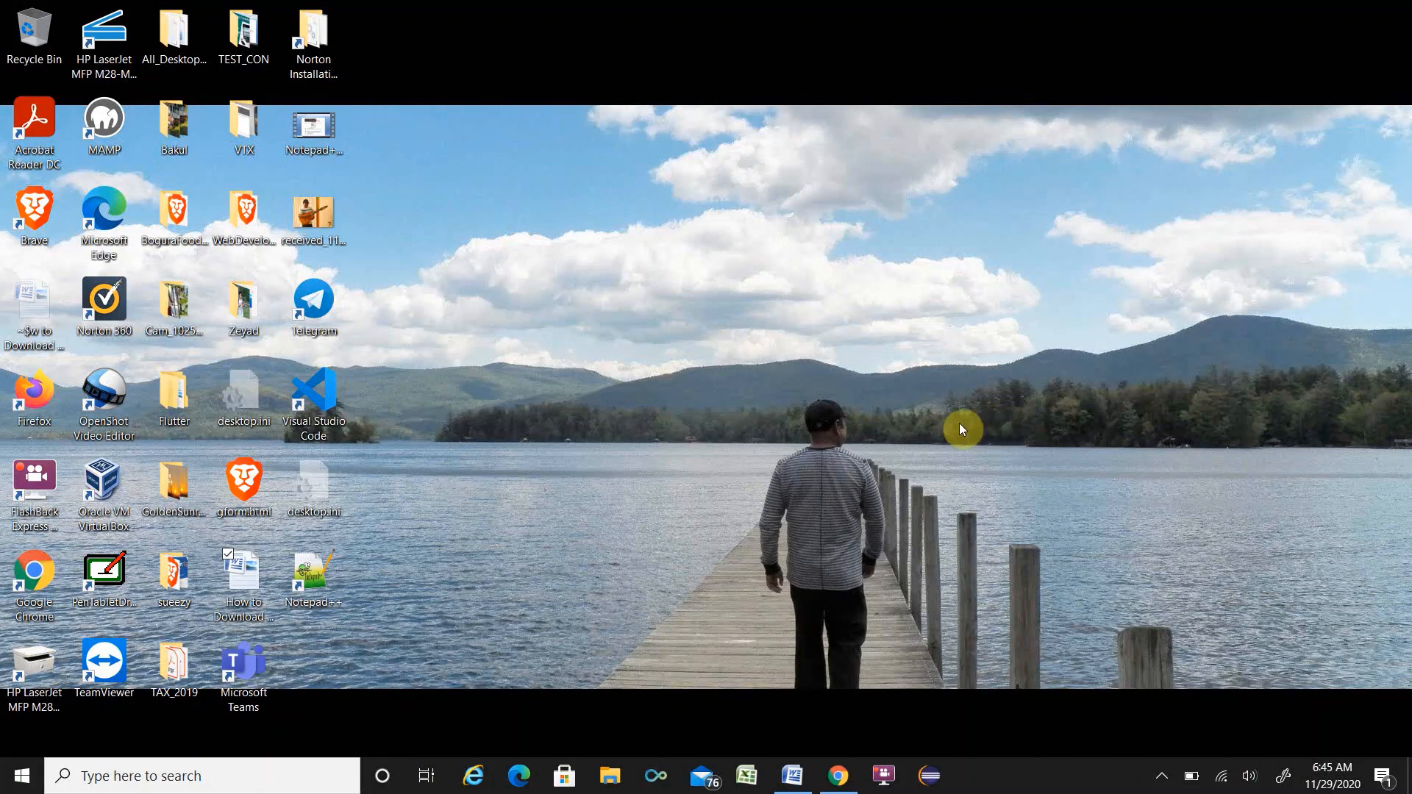
double_click(310, 572)
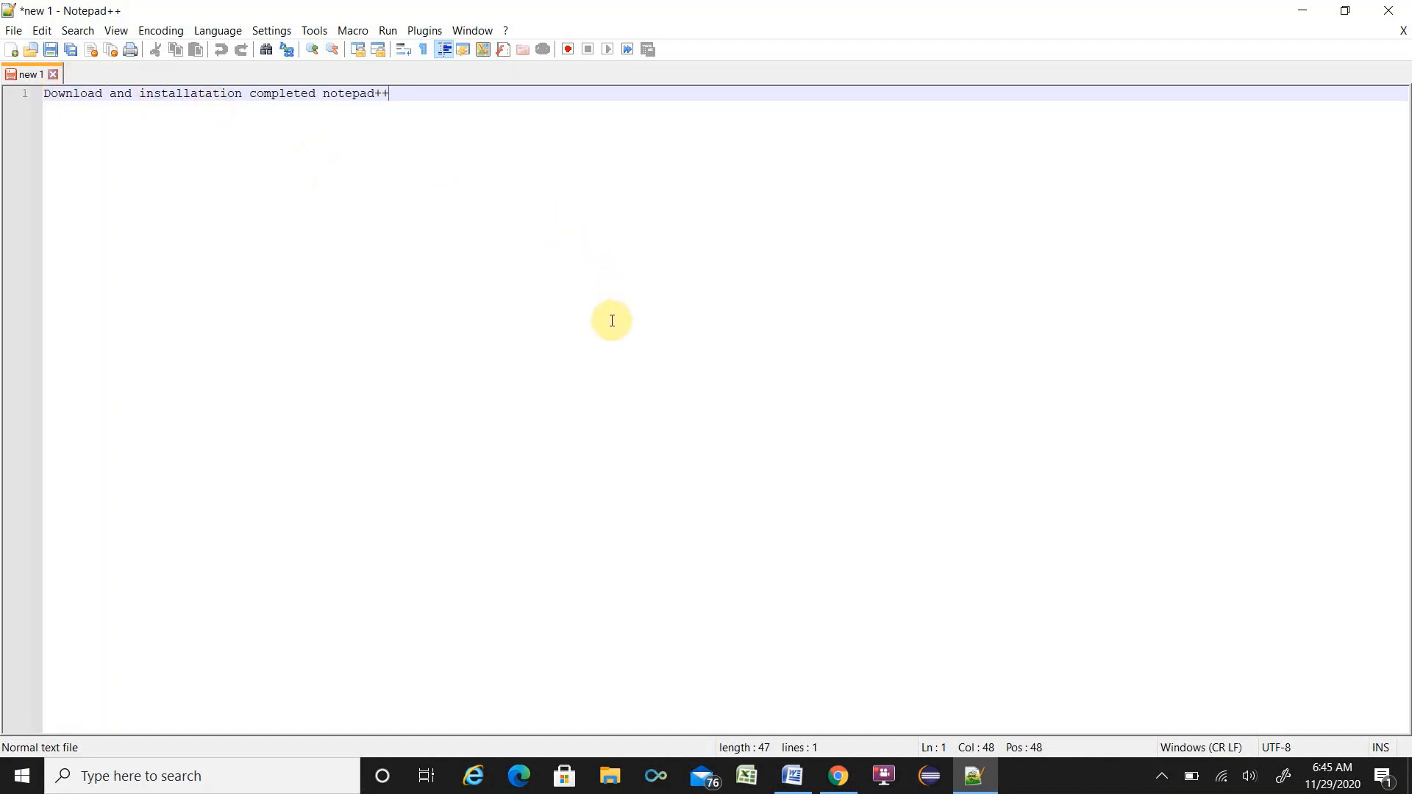
scroll(611, 318, "up", 2)
scroll(611, 319, "up", 2)
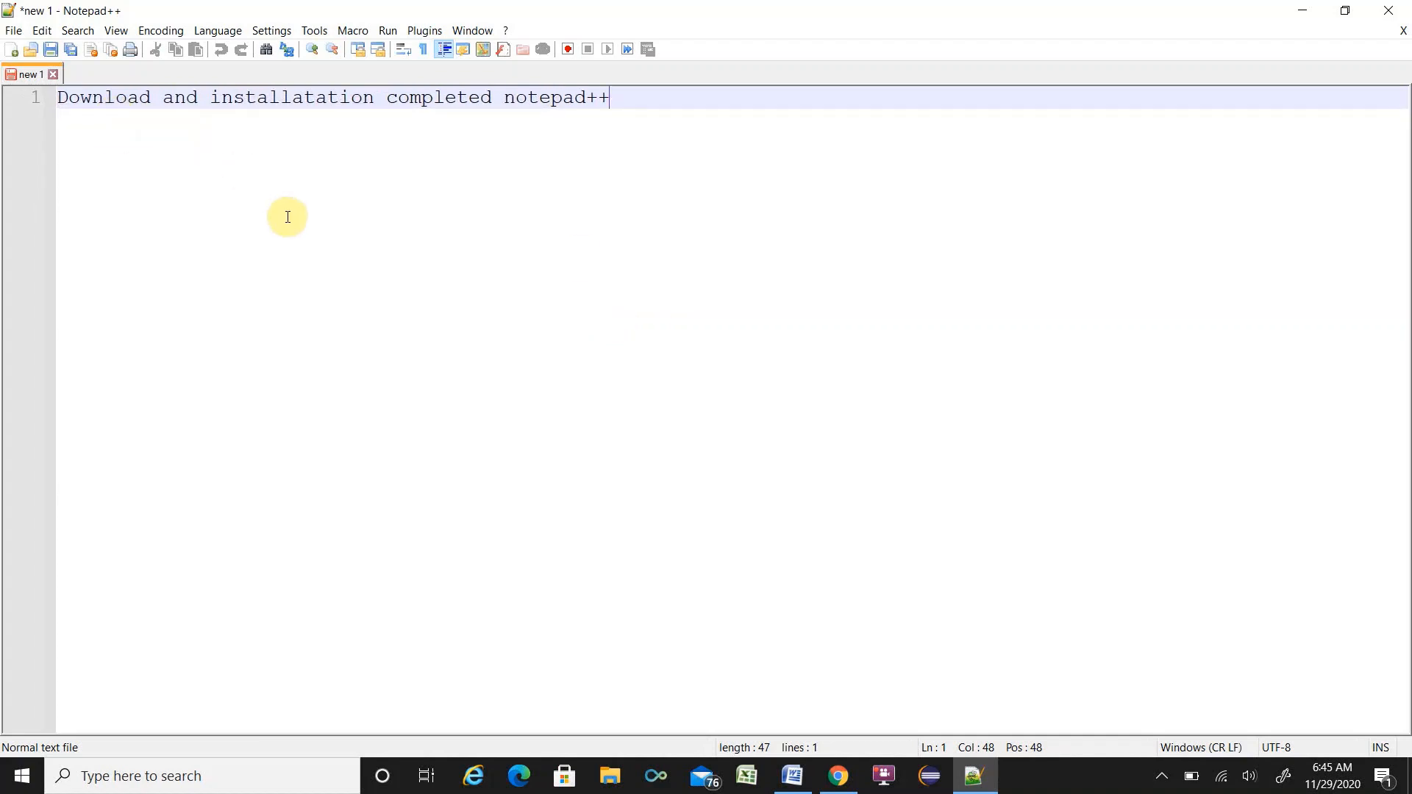
Step: Close the new 1 document without saving and write the empty tags <> and </> on two lines in the blank document
left_click(57, 75)
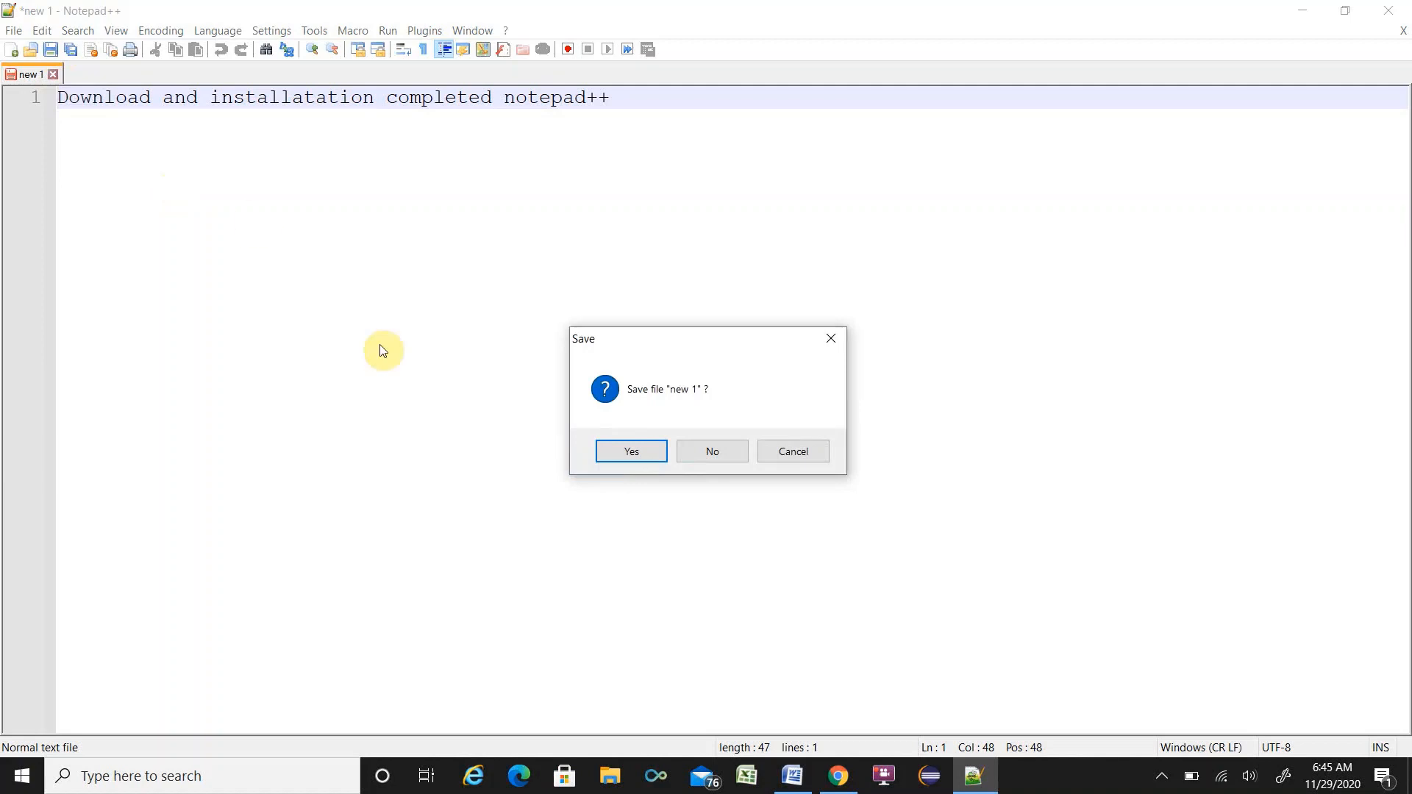
left_click(725, 453)
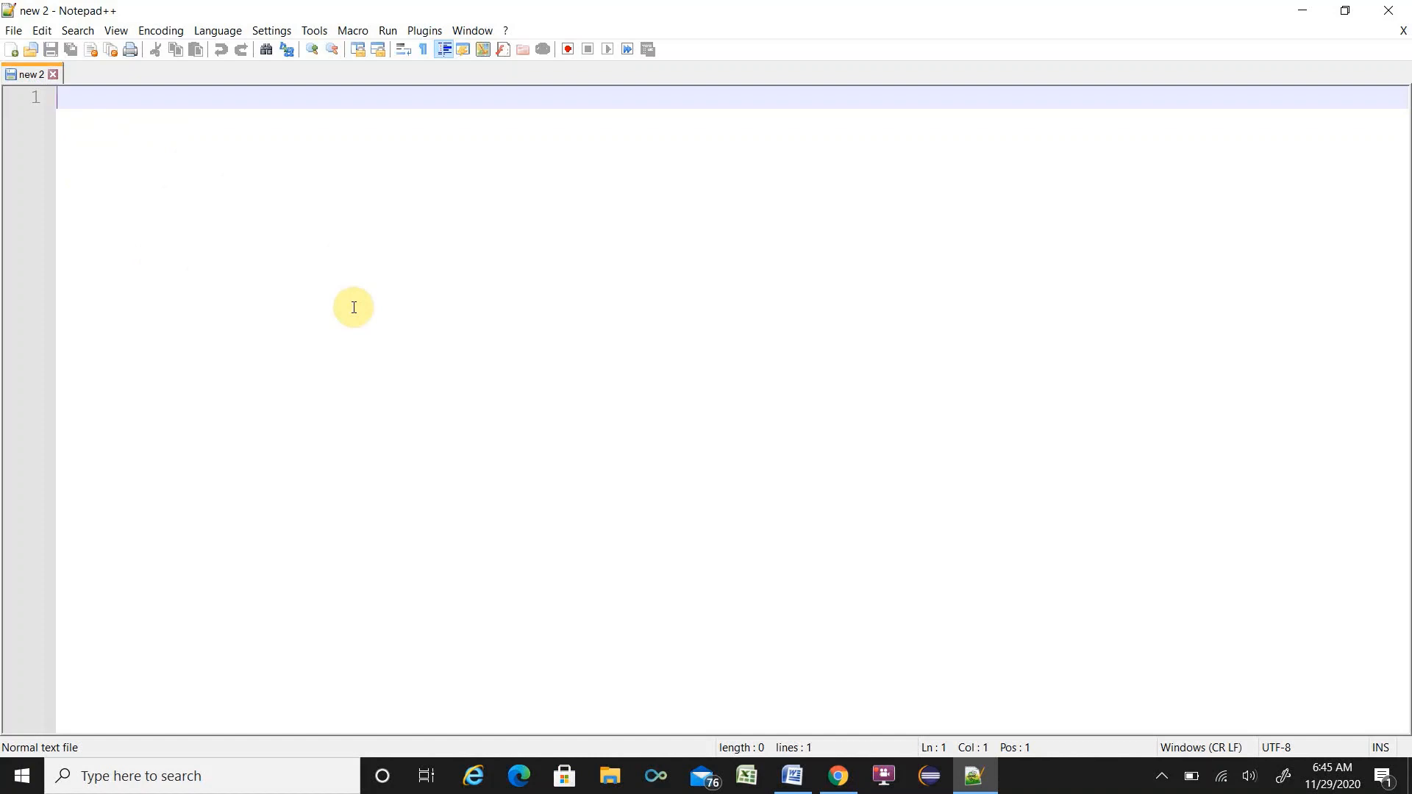
type("<")
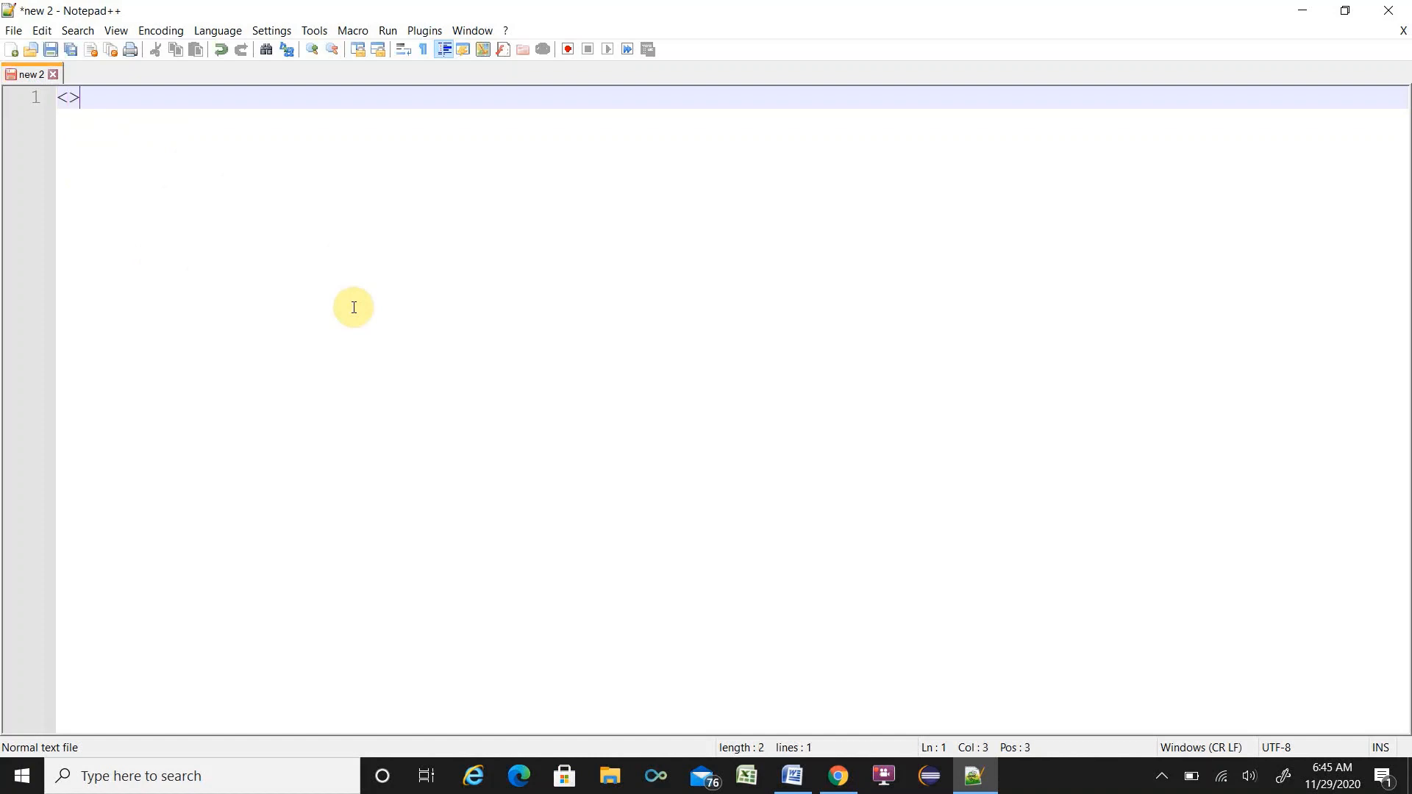
type(">")
key("Return")
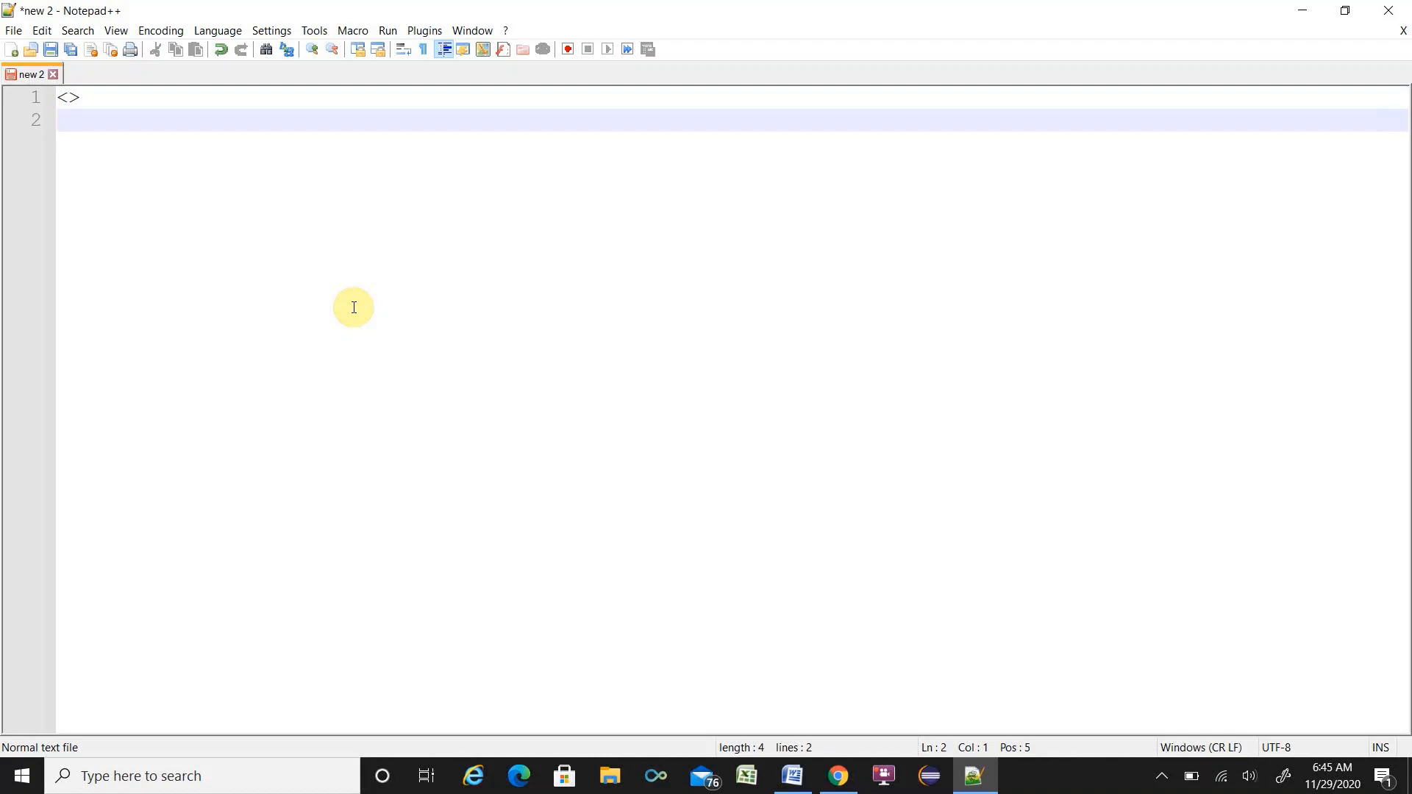
left_click(70, 93)
left_click(70, 119)
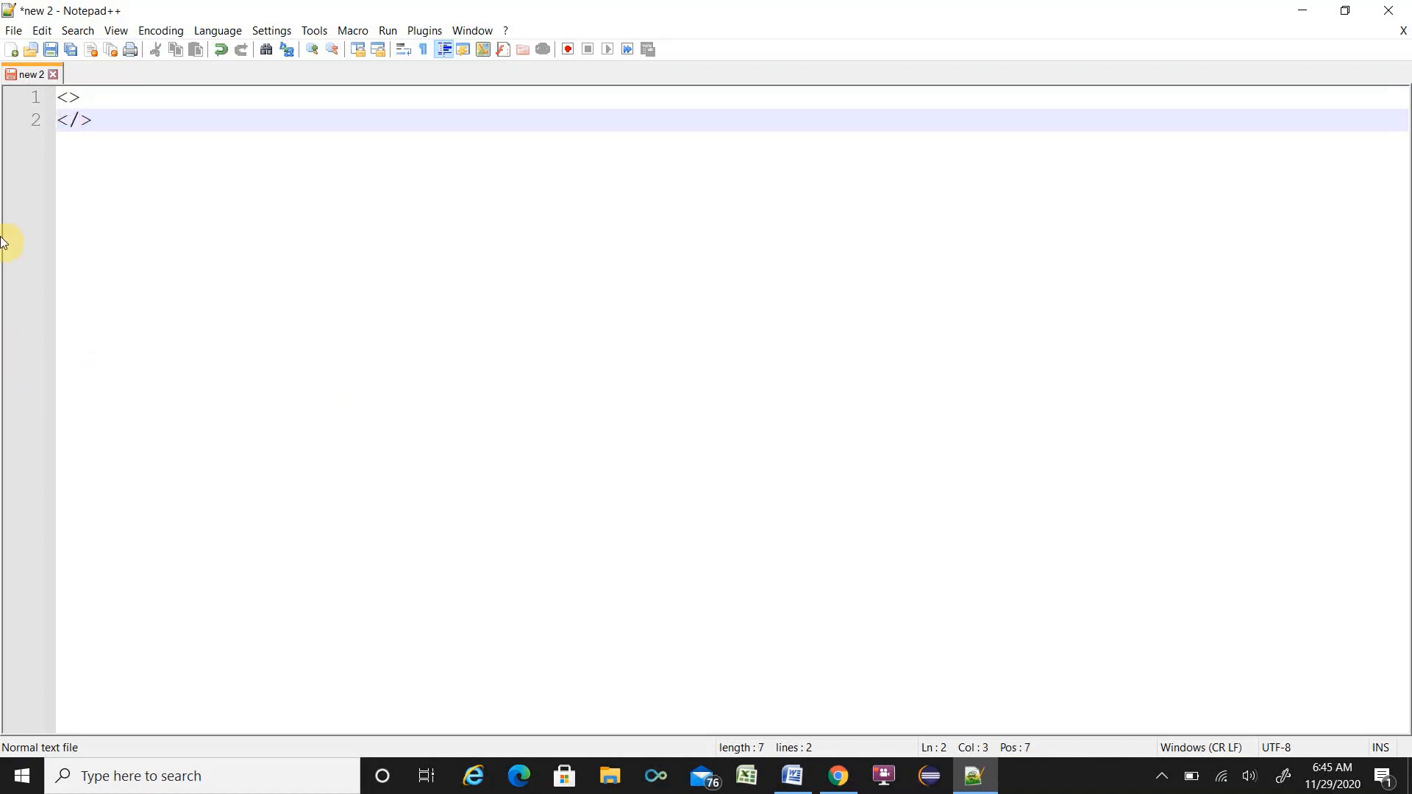
Step: Copy the <> and </> tag pair and paste it on new lines between the existing opening and closing tags
left_click_drag(94, 117, 59, 101)
key("ctrl+c")
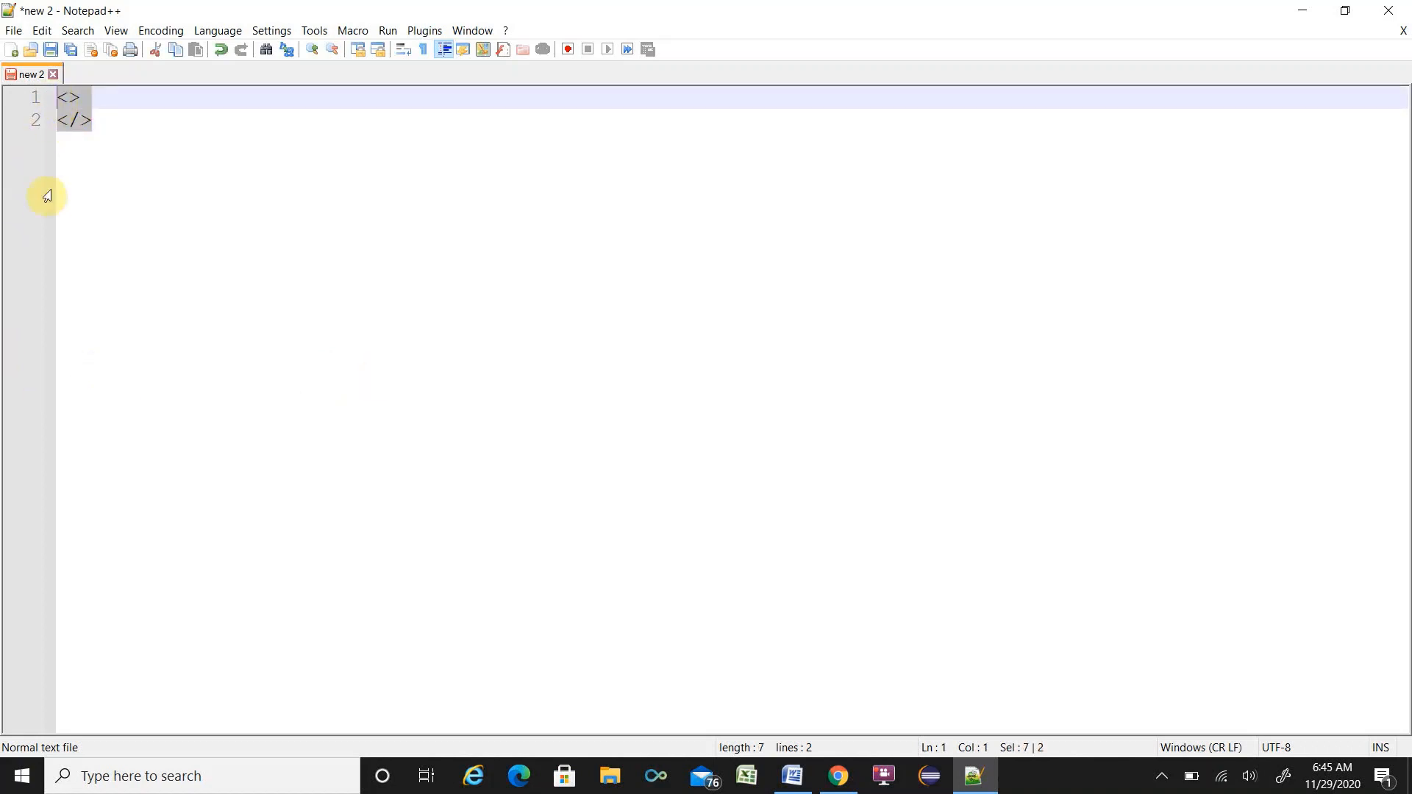
left_click(90, 104)
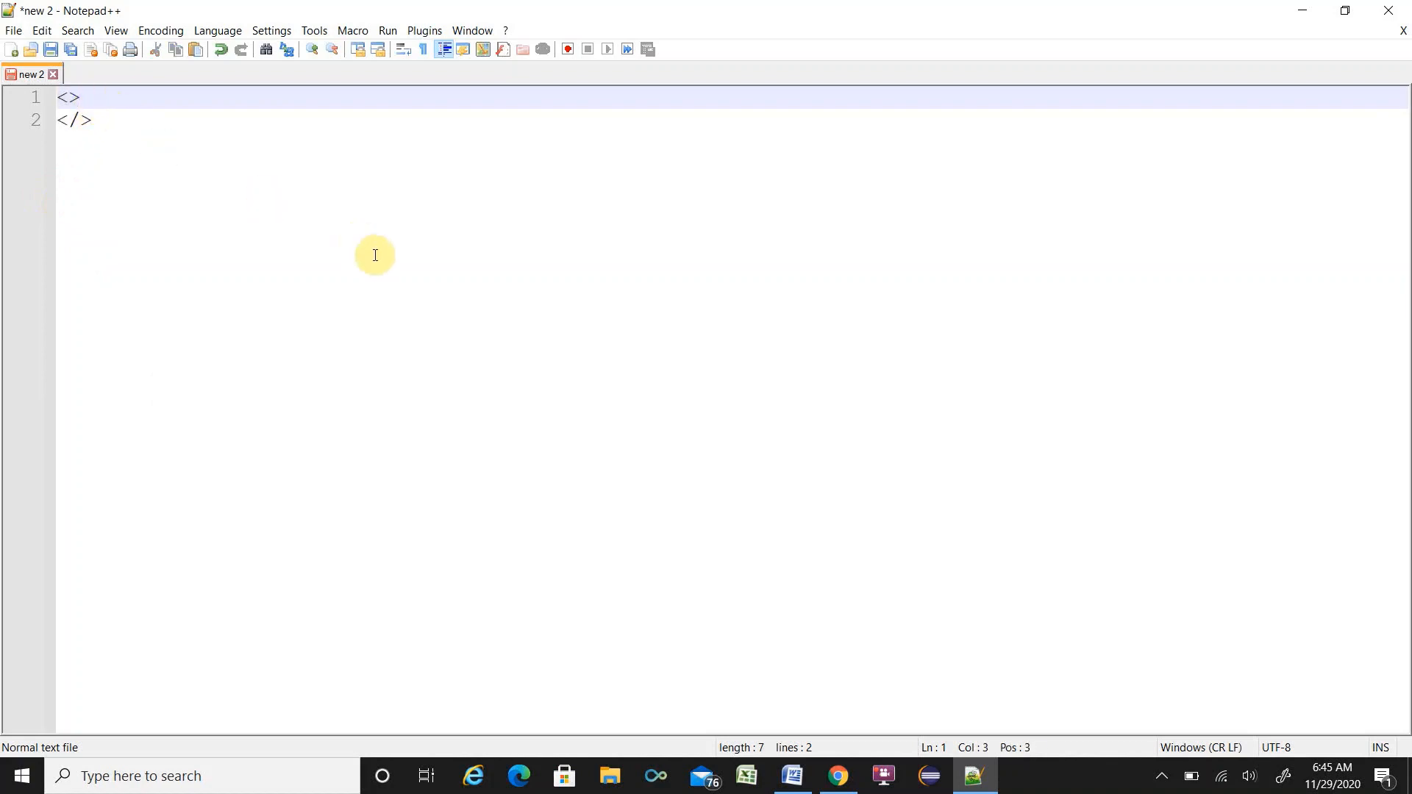
key("Return")
key("ctrl+v")
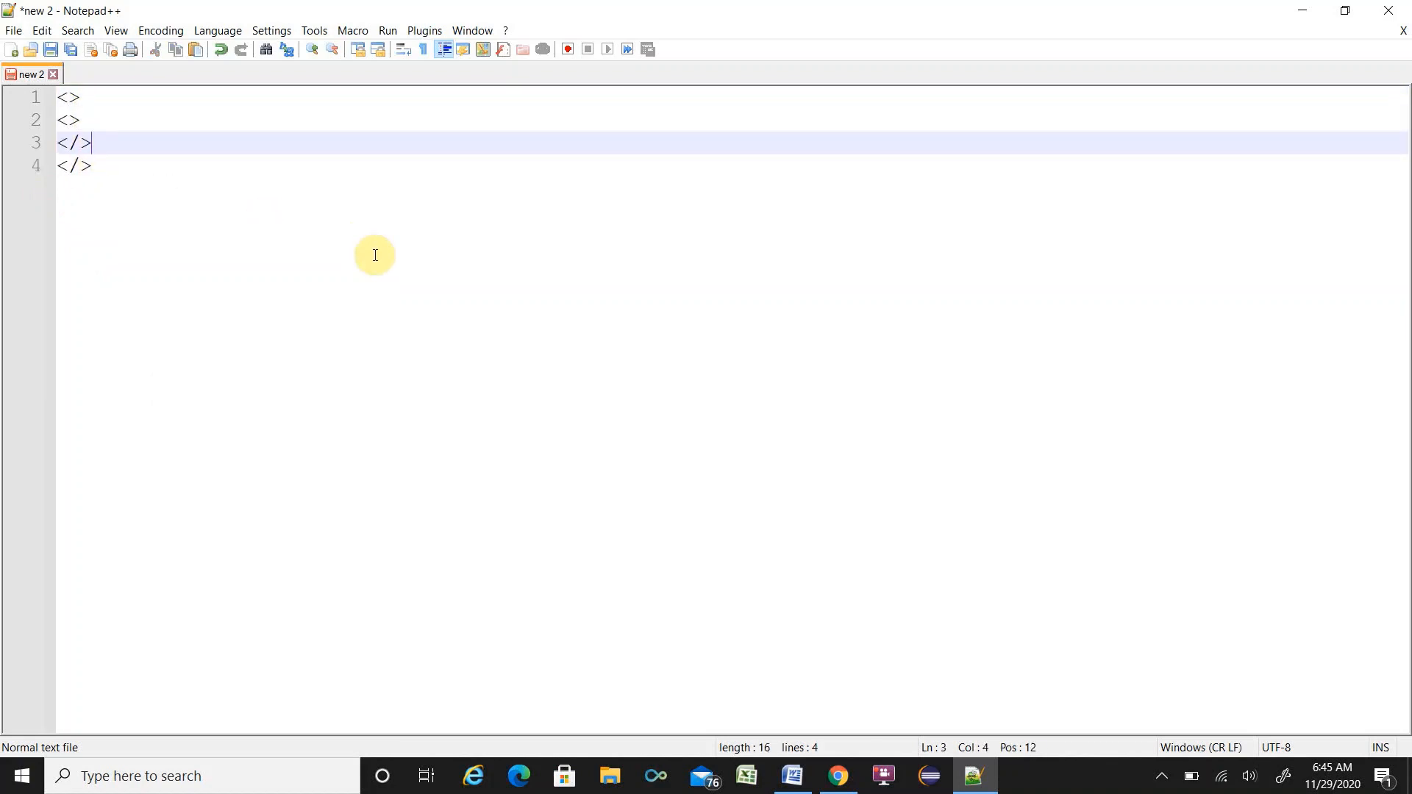
Step: Paste another <> and </> pair below the first inner pair and indent all four inner tag lines by one level
key("Return")
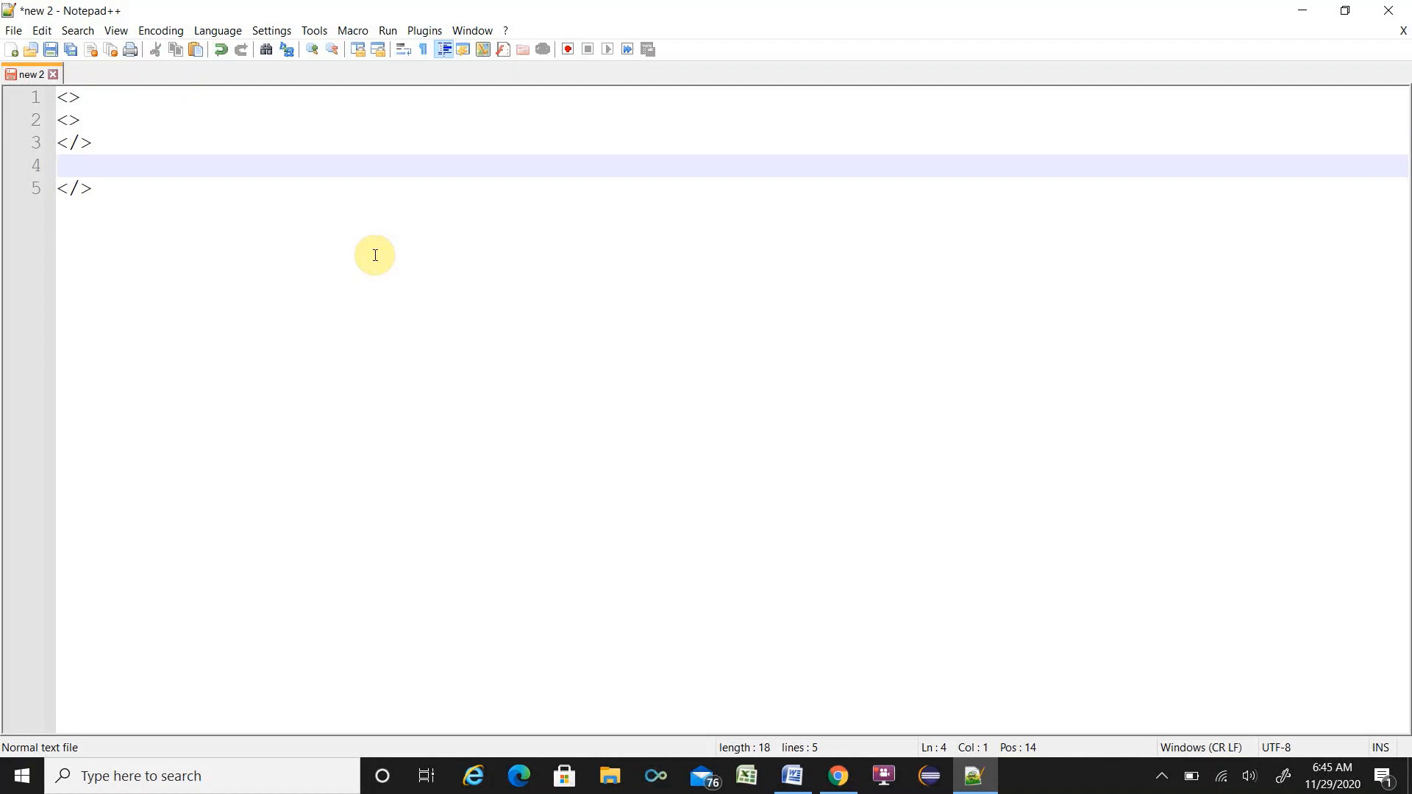
key("ctrl+v")
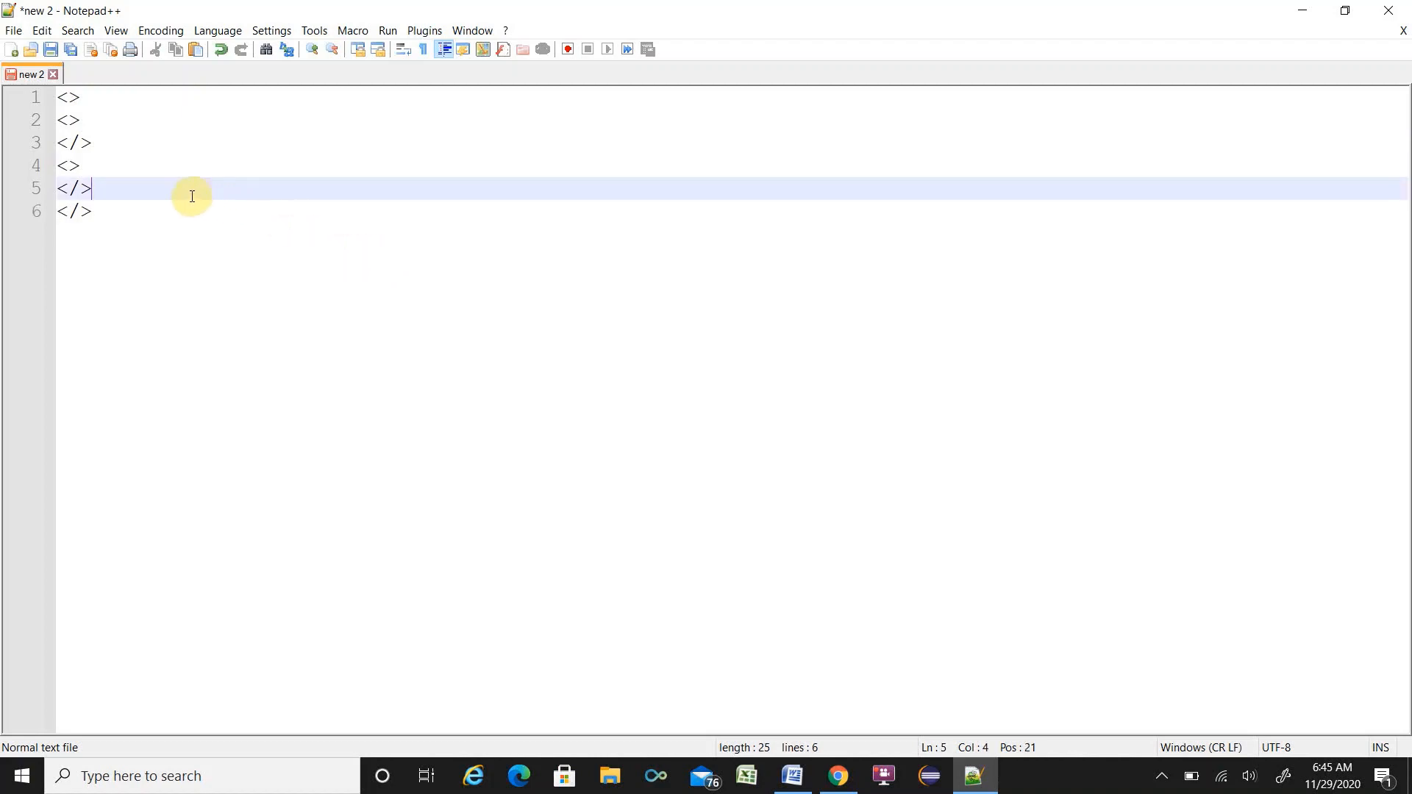
left_click(57, 119)
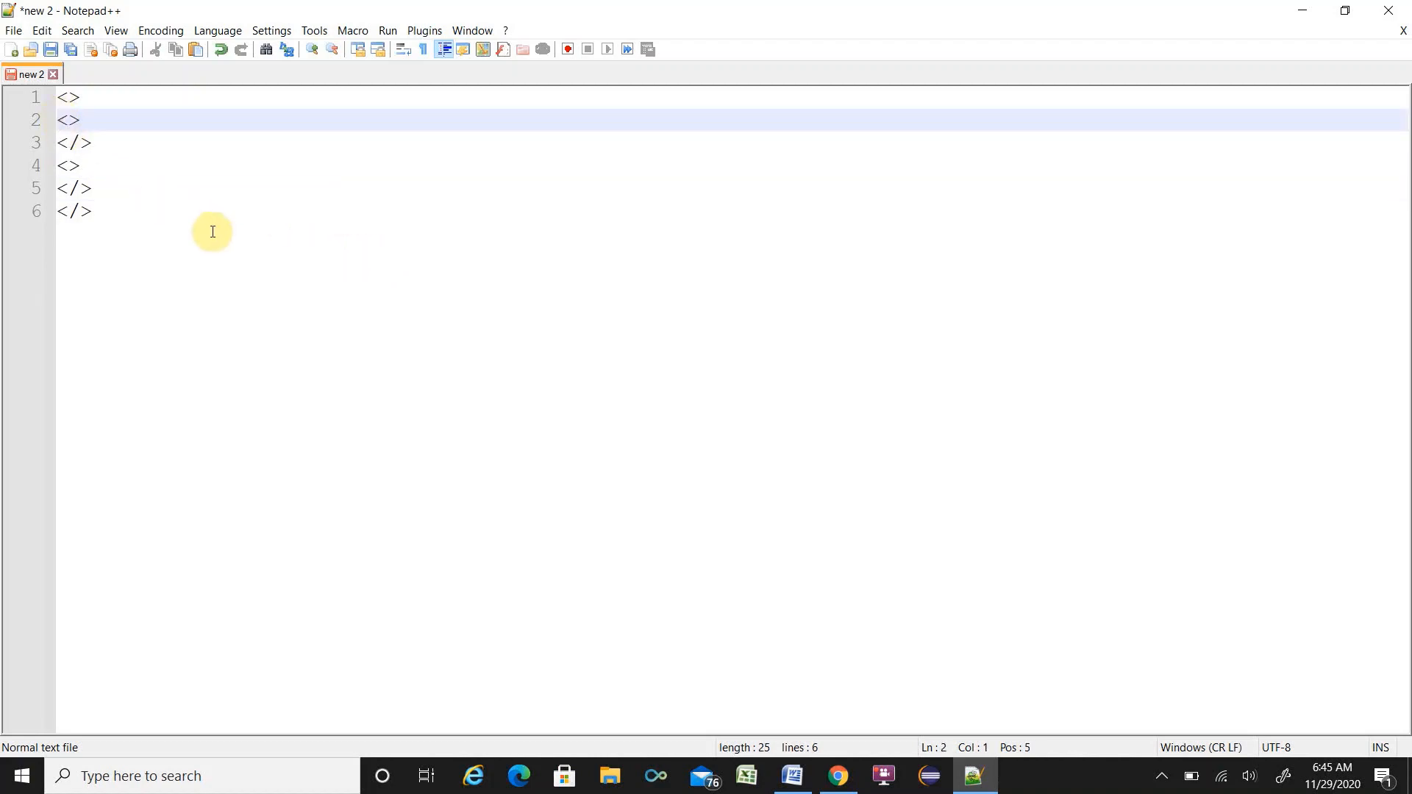
key("Tab")
left_click(57, 142)
key("Tab")
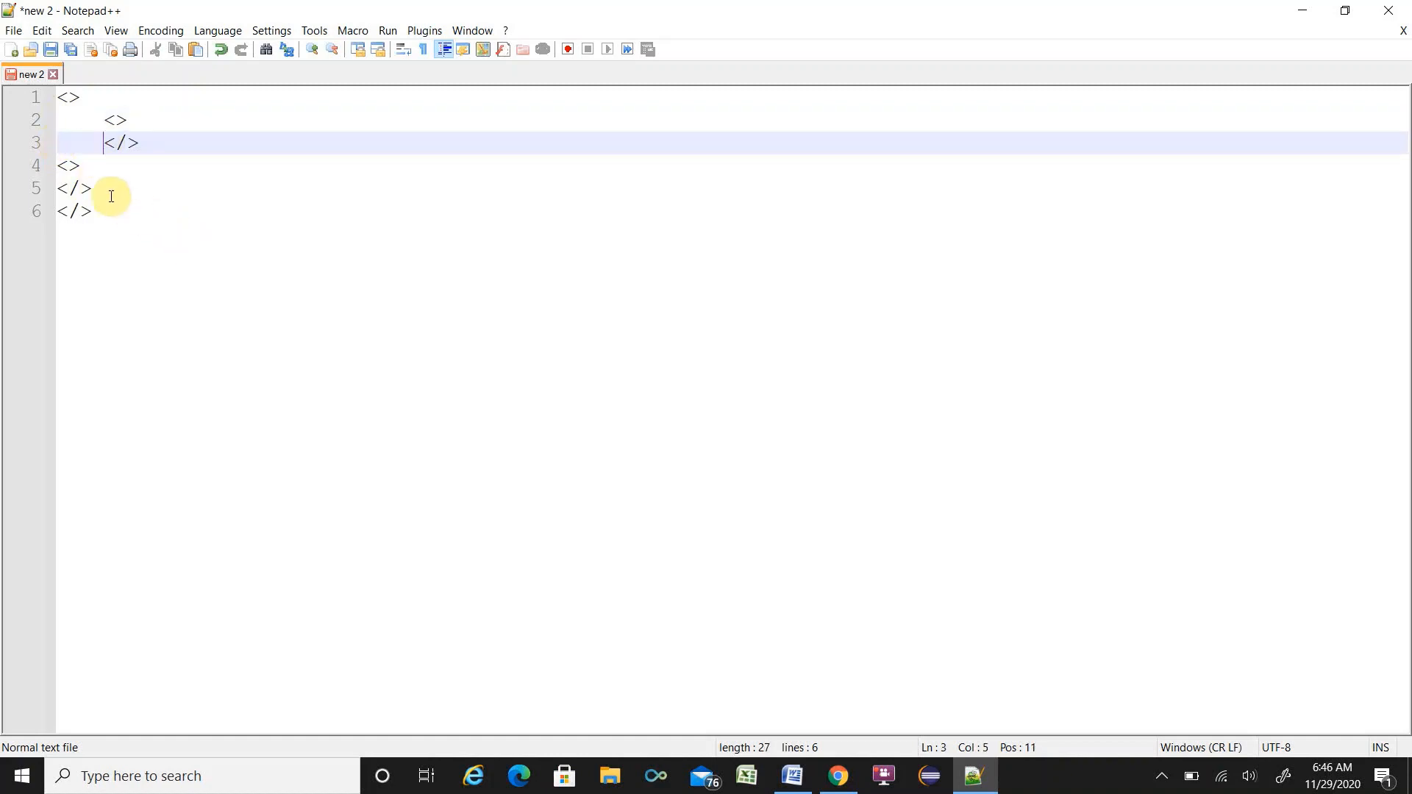
left_click(64, 165)
key("Tab")
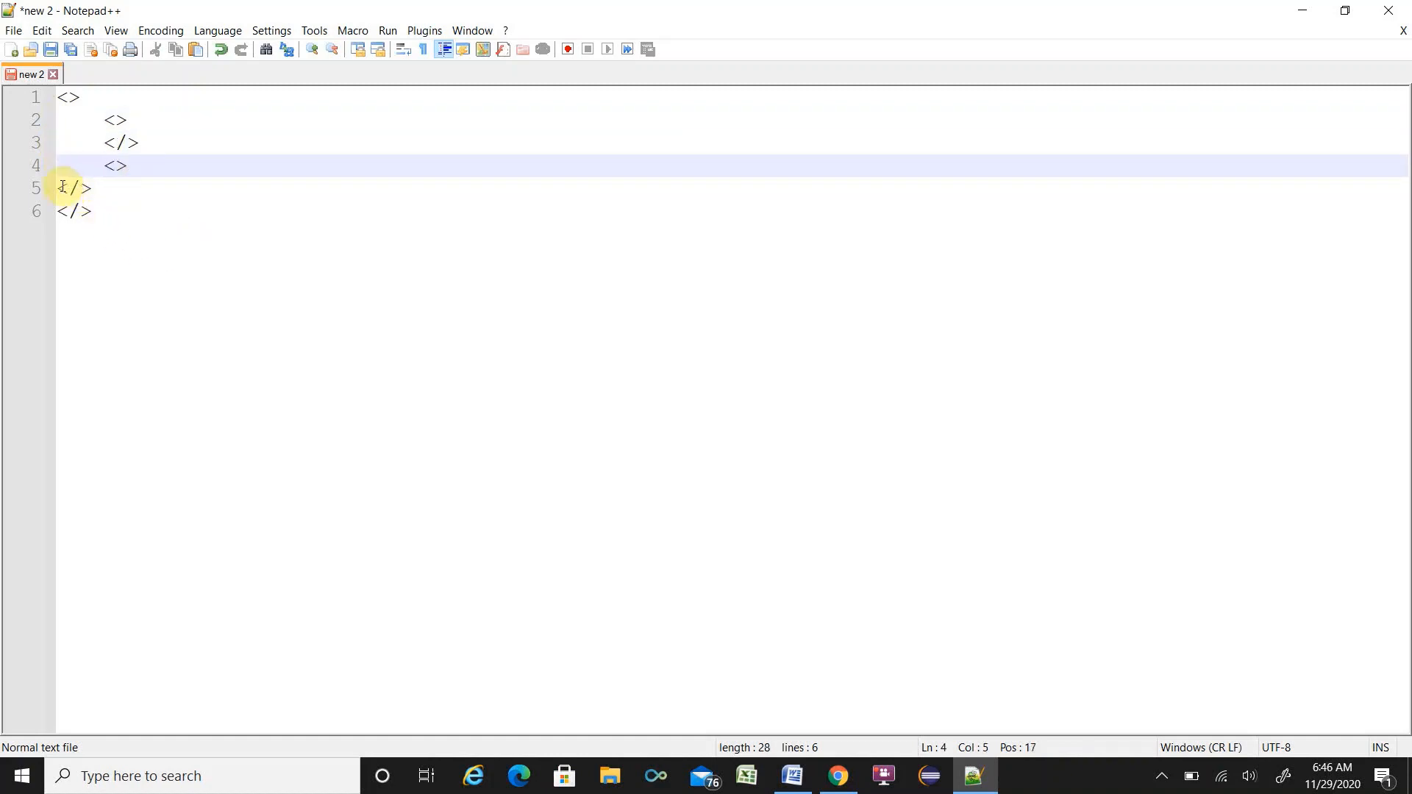
left_click(63, 187)
key("Tab")
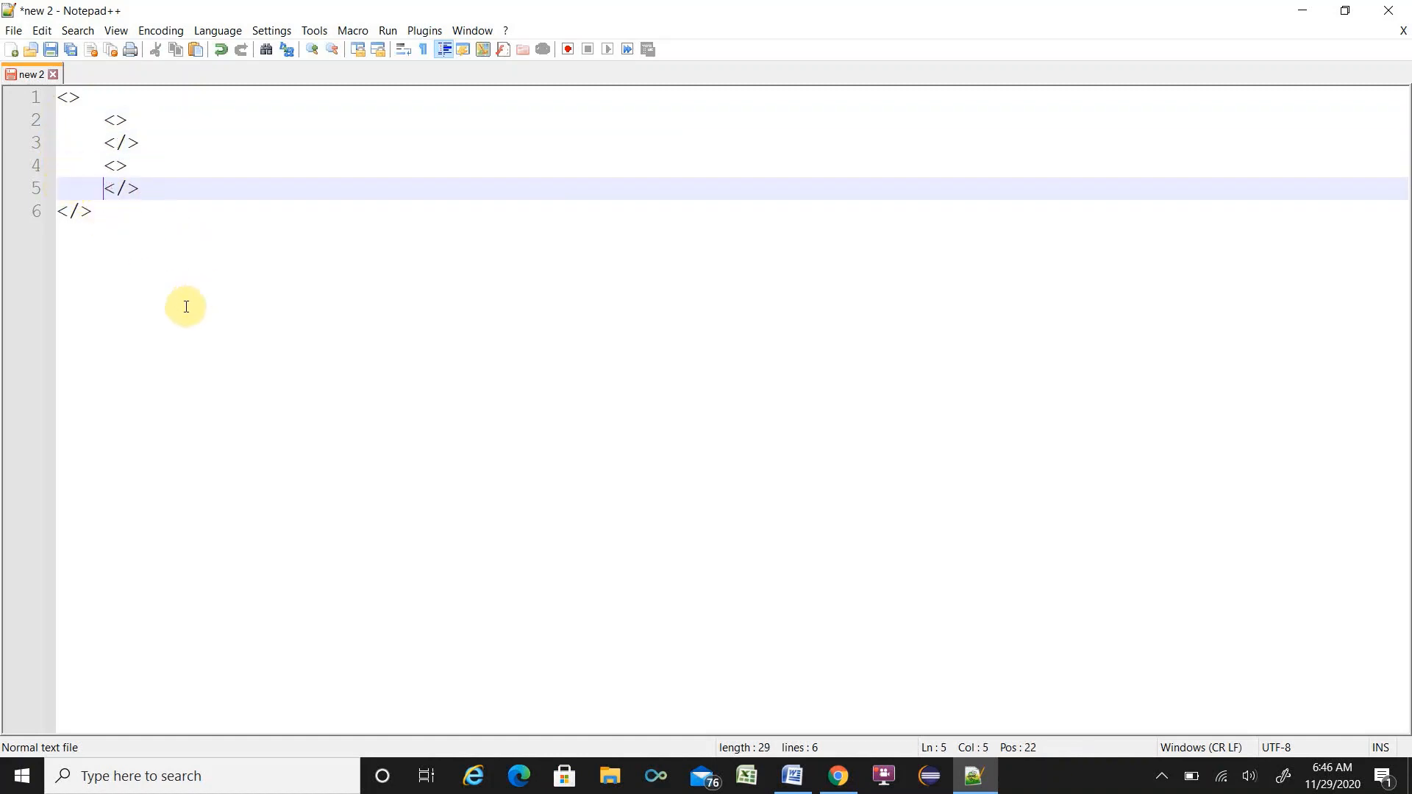
Step: Name the outer tag pair html and the first inner tag pair head, in both opening and closing tags
left_click(70, 99)
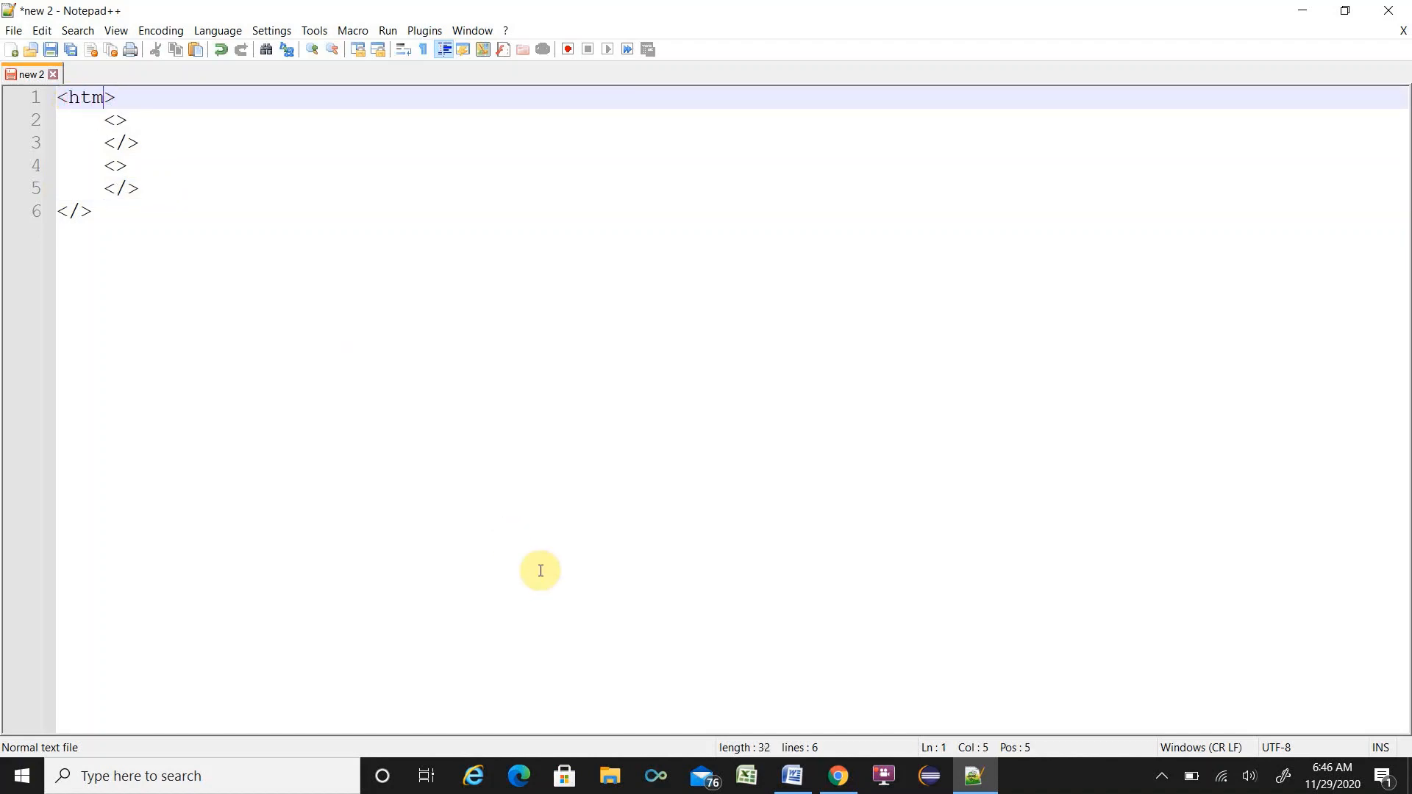
left_click(79, 211)
type("html")
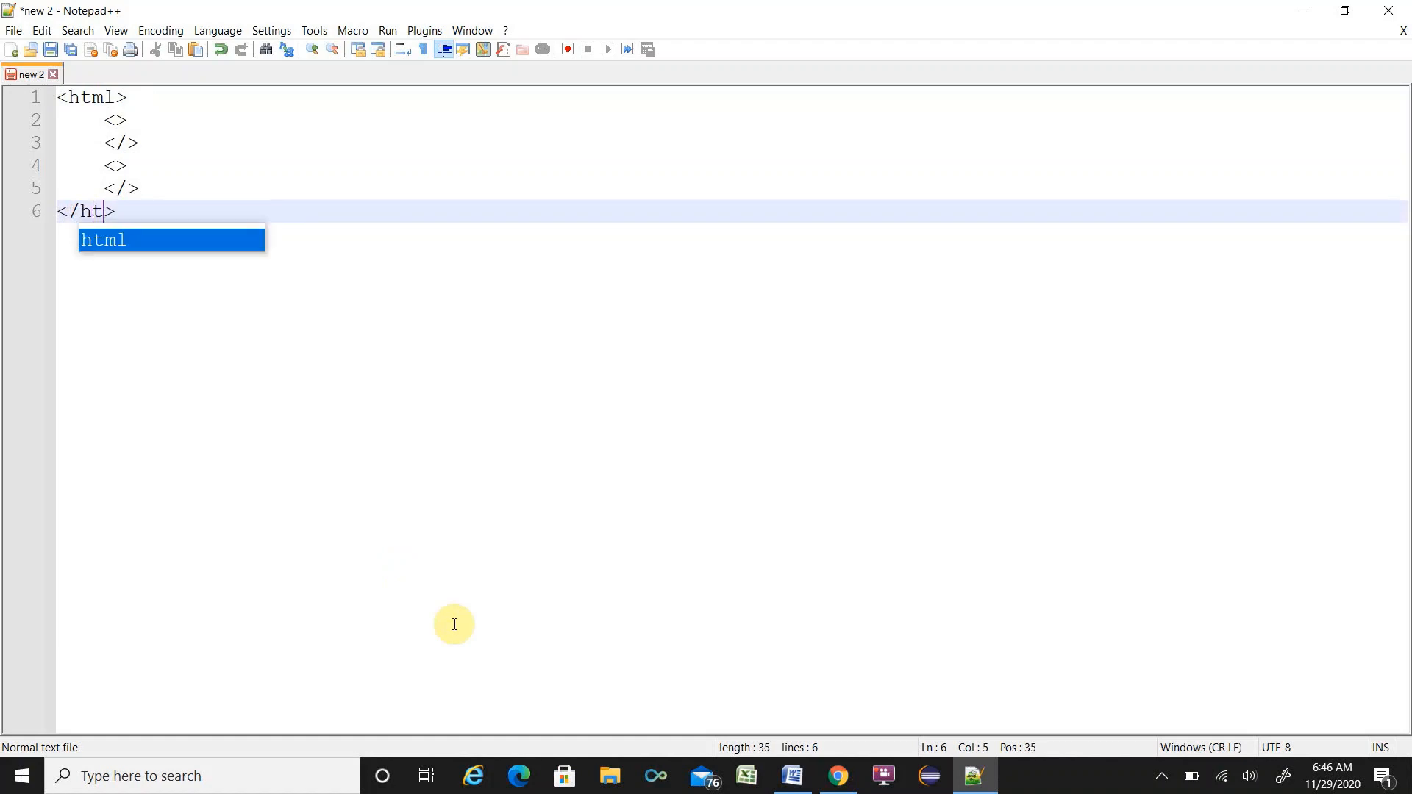
left_click(117, 119)
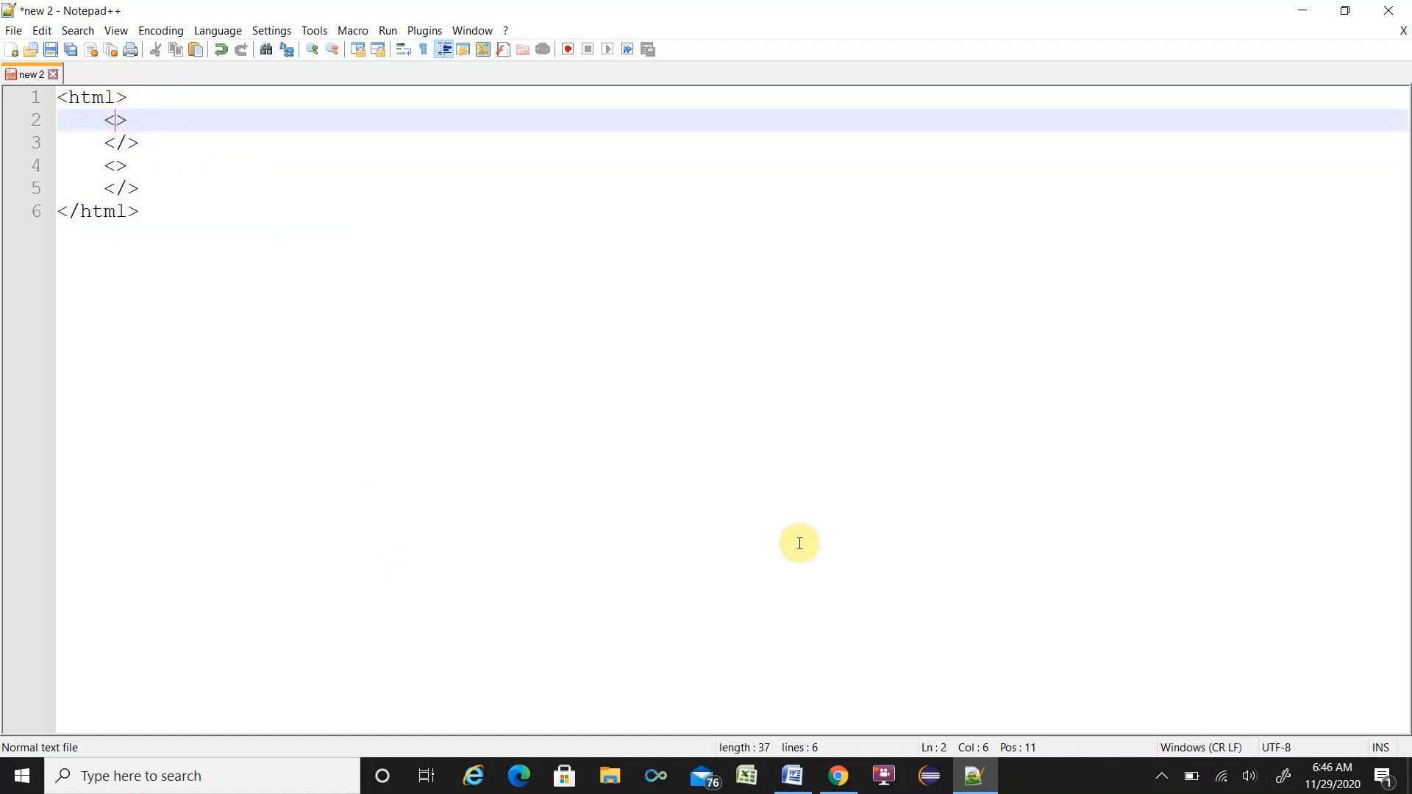
type("head")
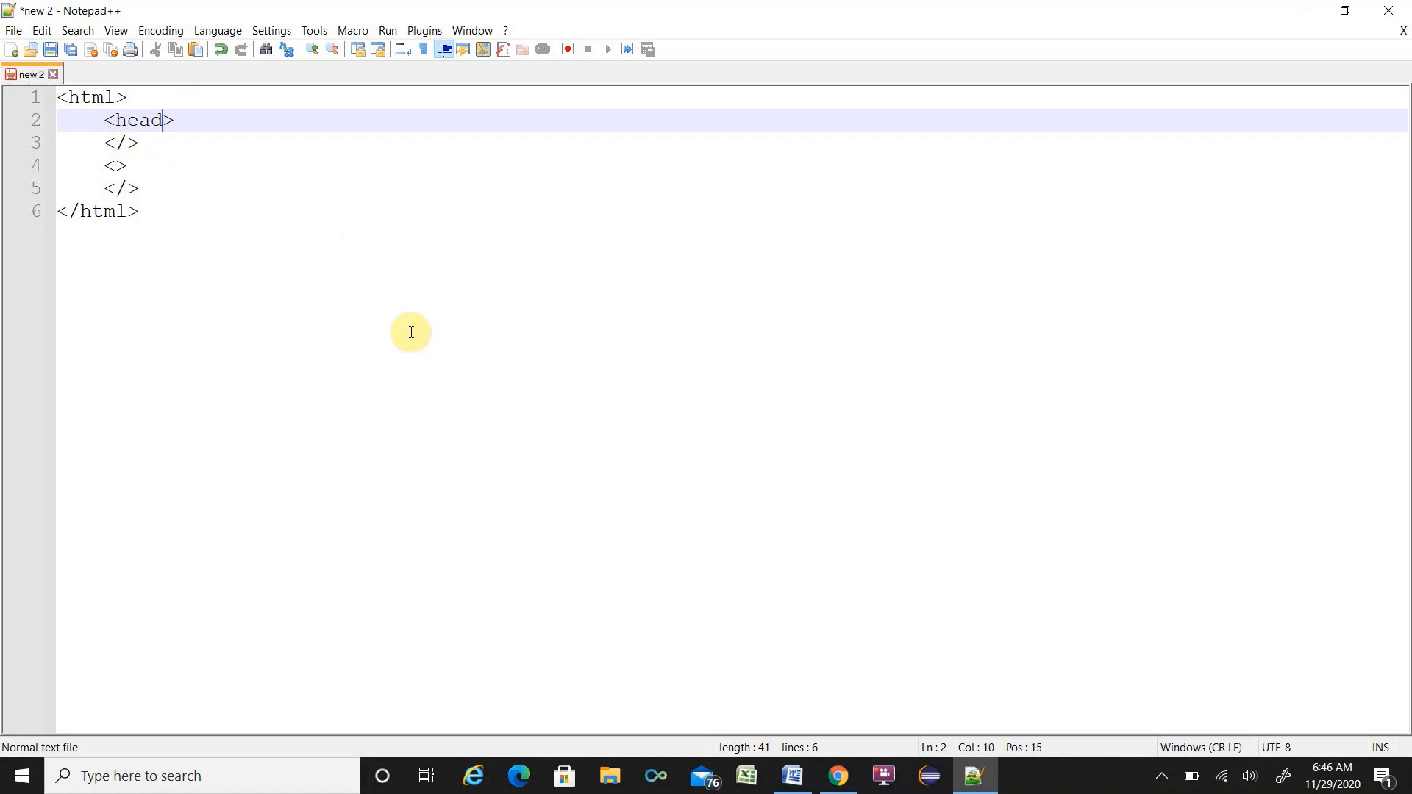
left_click(126, 142)
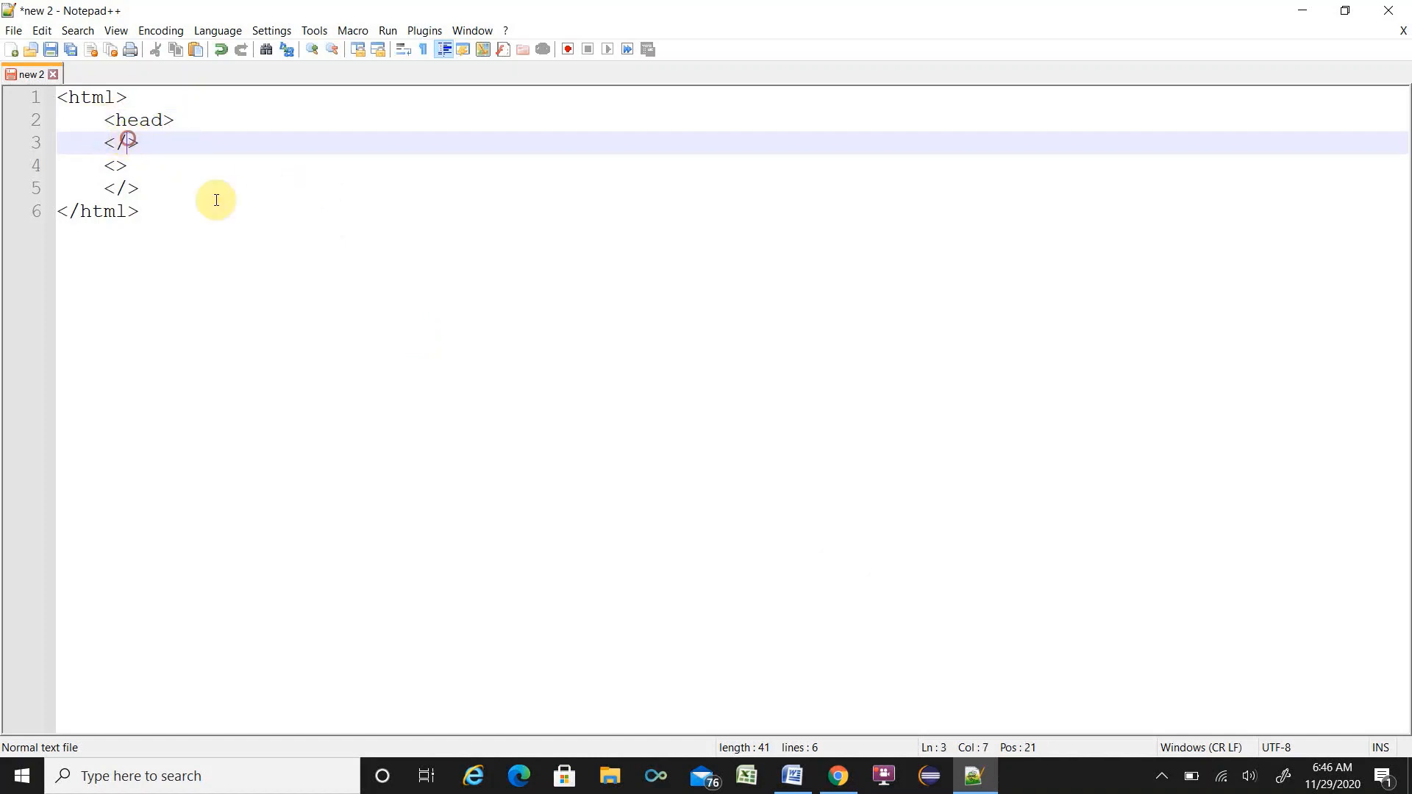
type("head")
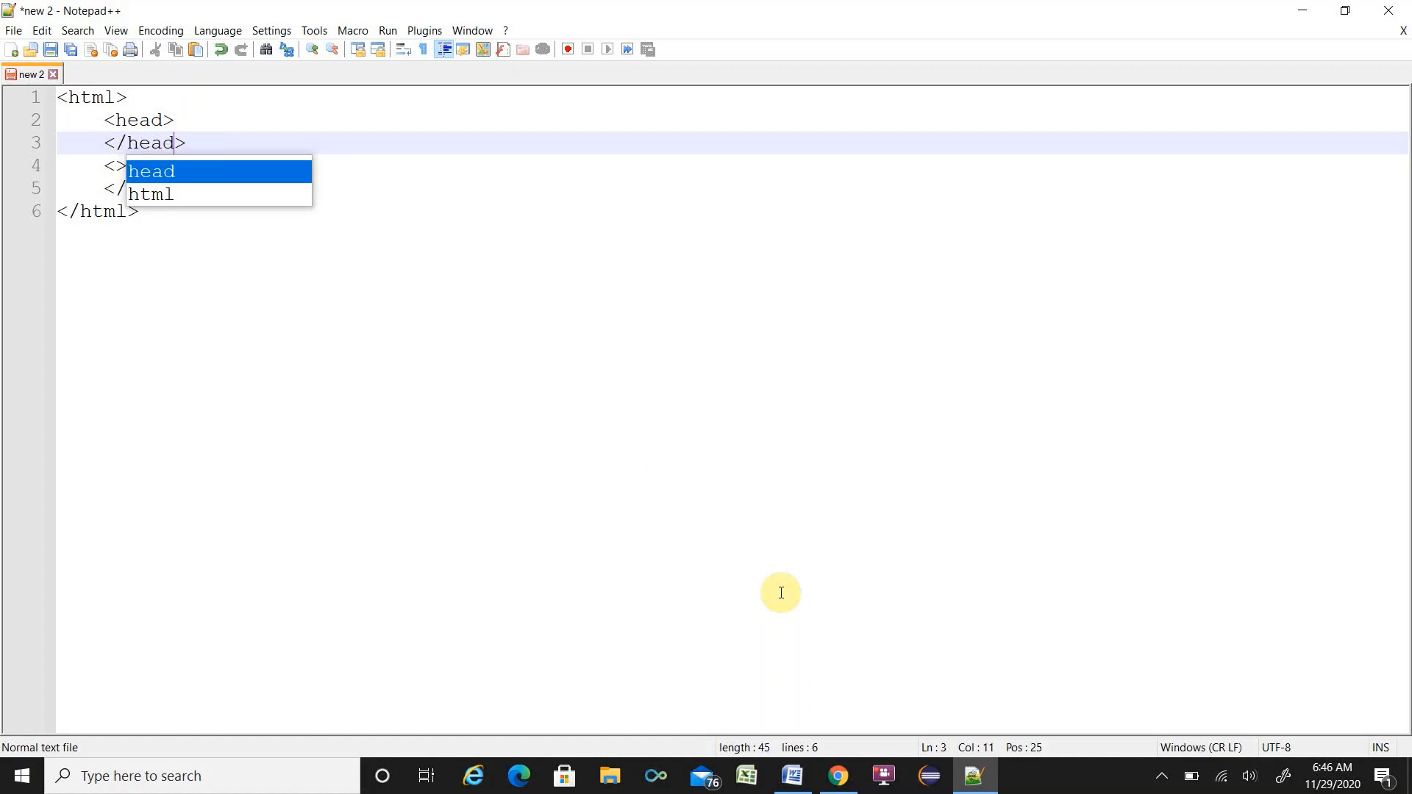
left_click(321, 432)
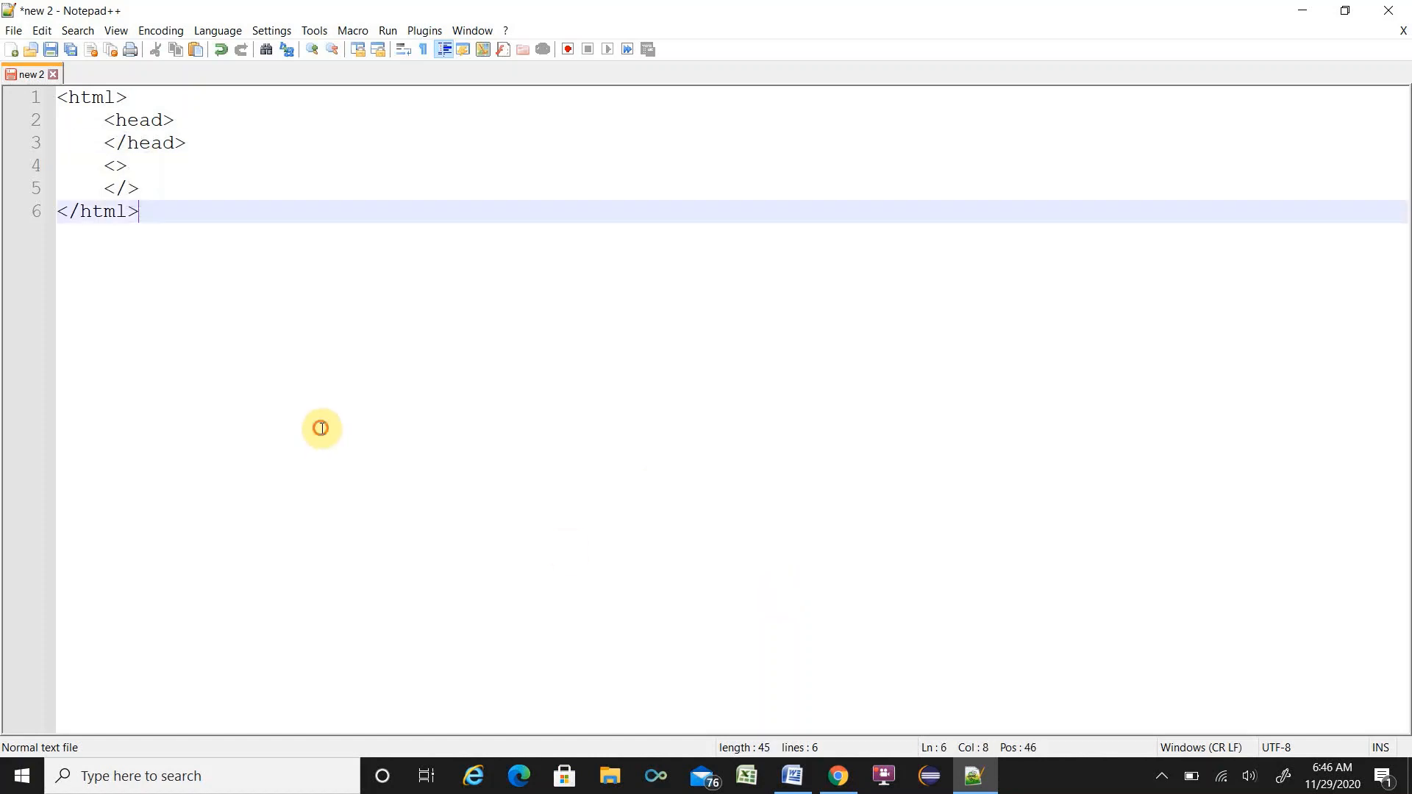
Step: Name the second inner tag pair body and add an empty line after its opening tag
left_click(114, 167)
type("body")
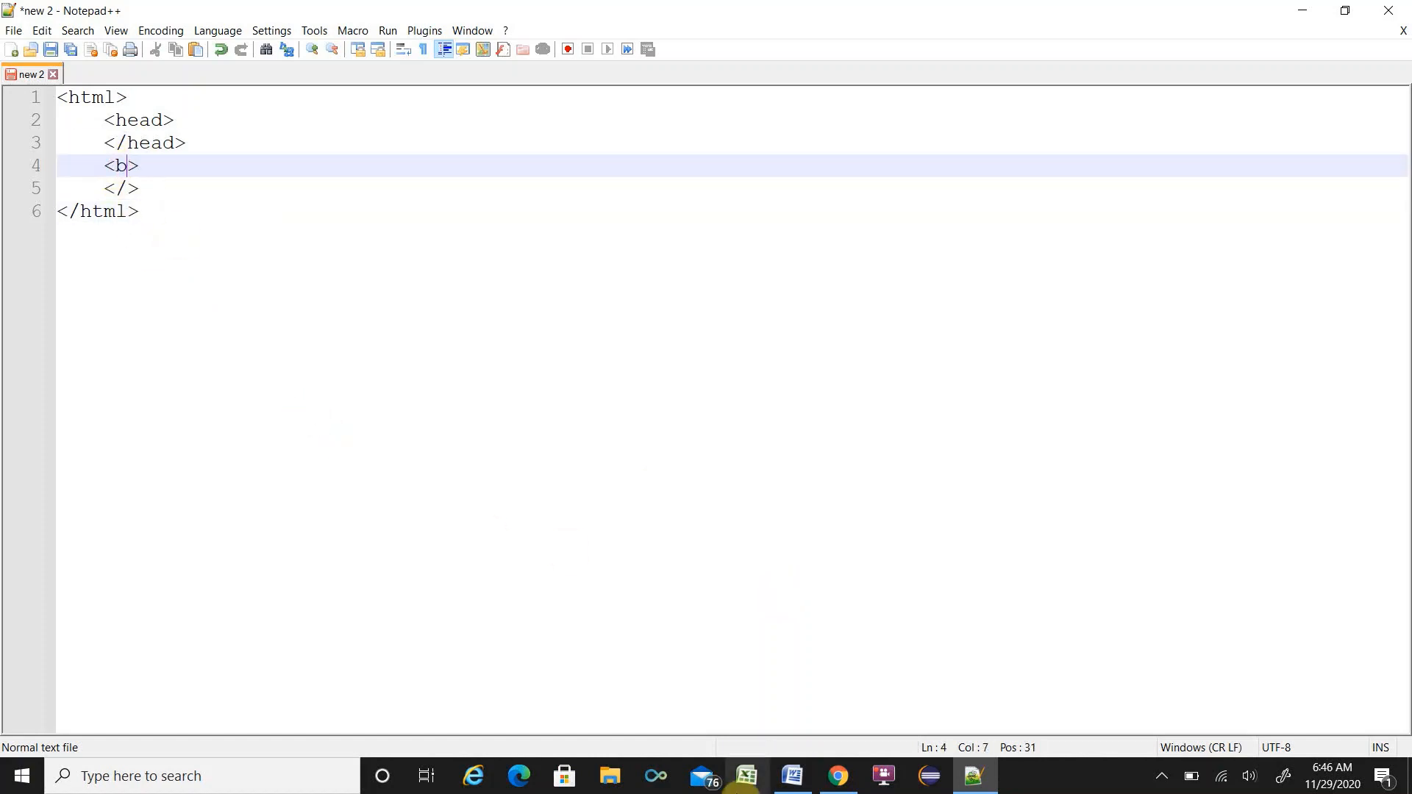
left_click(126, 186)
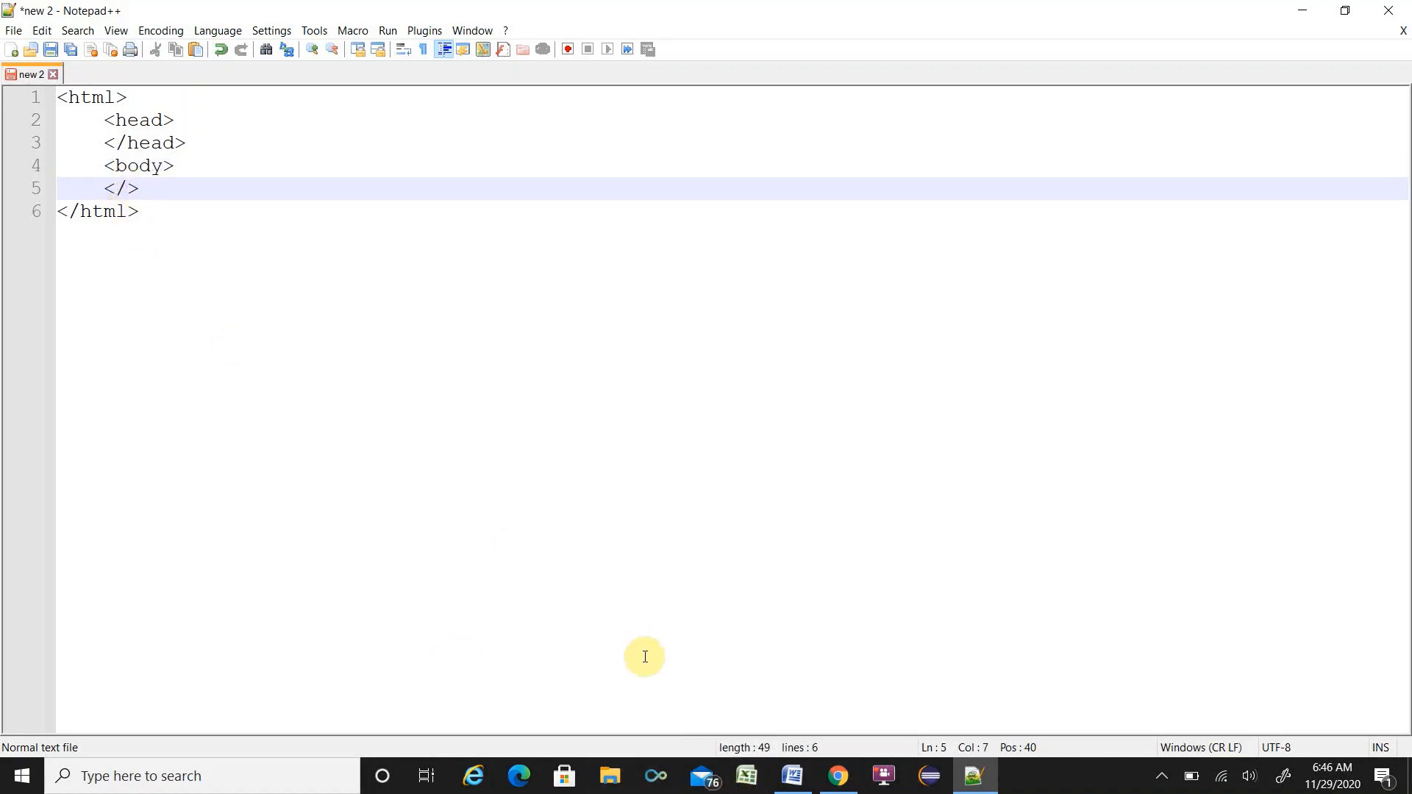
type("body")
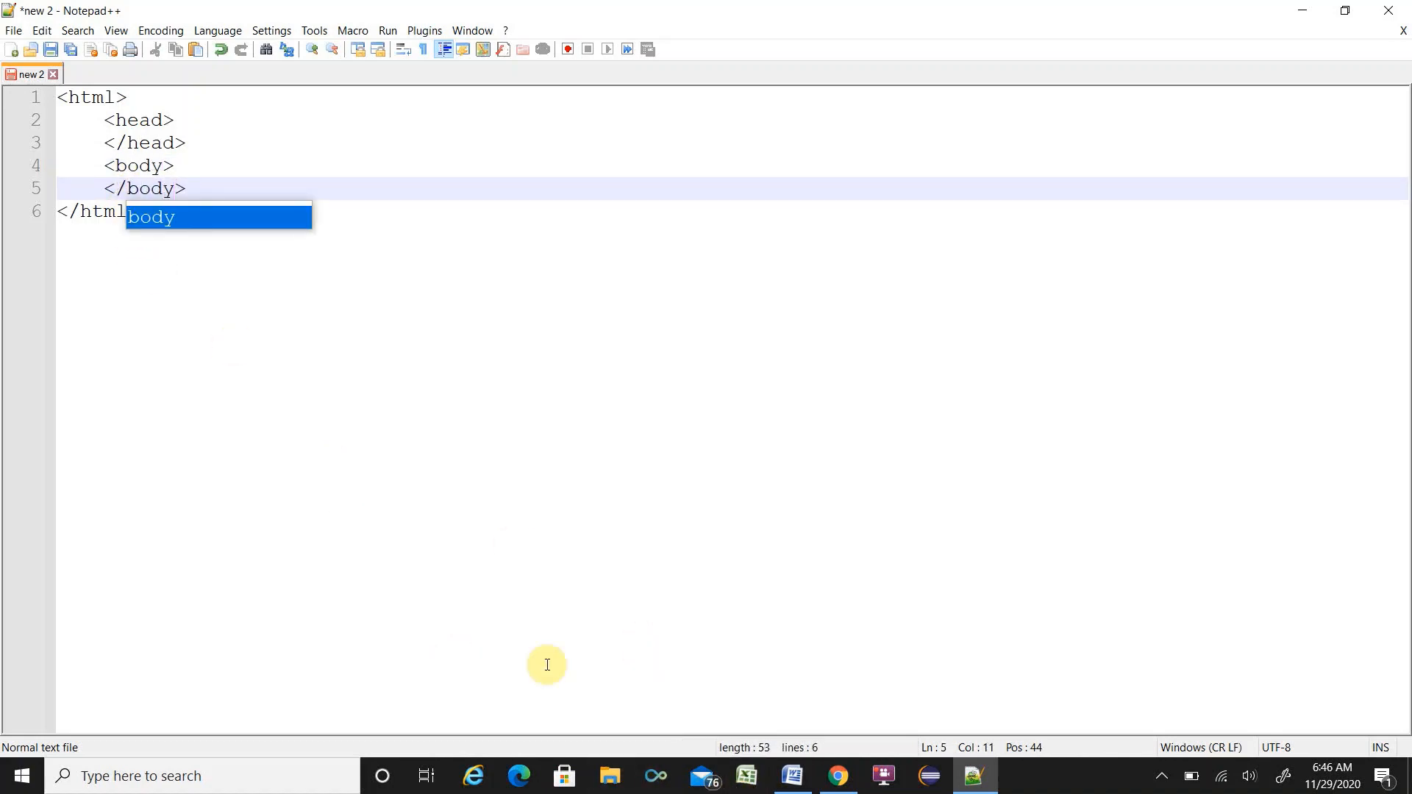
left_click(191, 165)
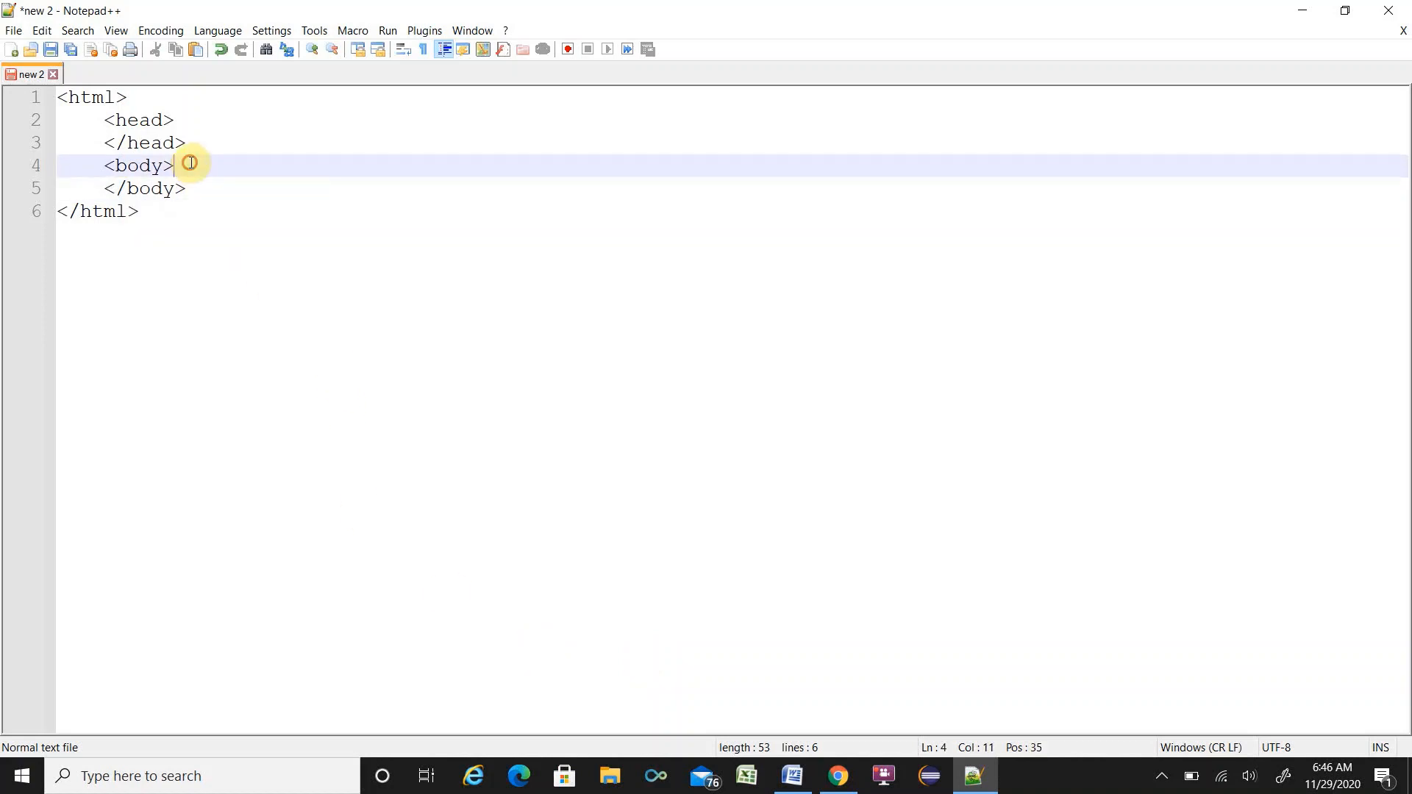
key("Return")
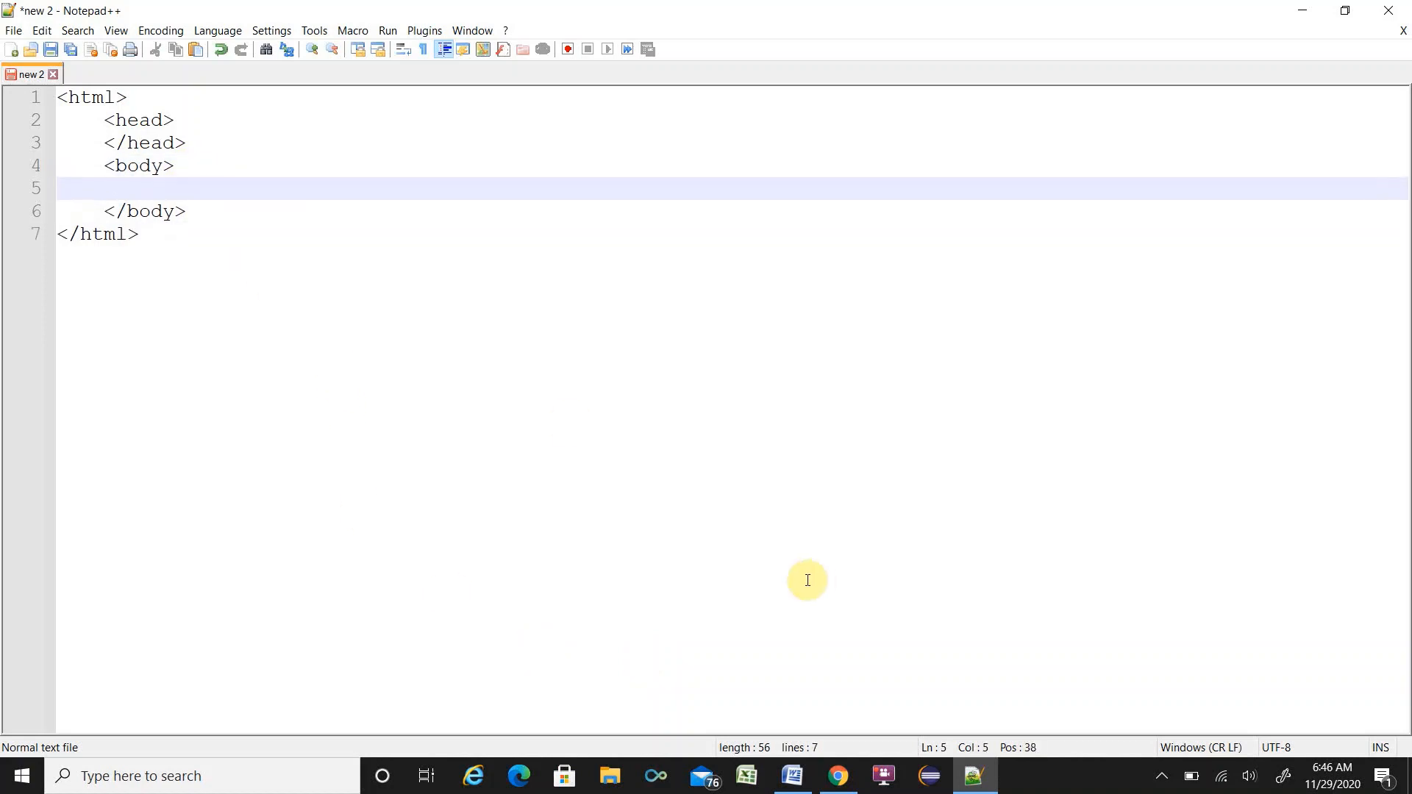
Step: Insert an empty <></> tag pair inside the head element, joined on one line and indented one level deeper than head
left_click(192, 119)
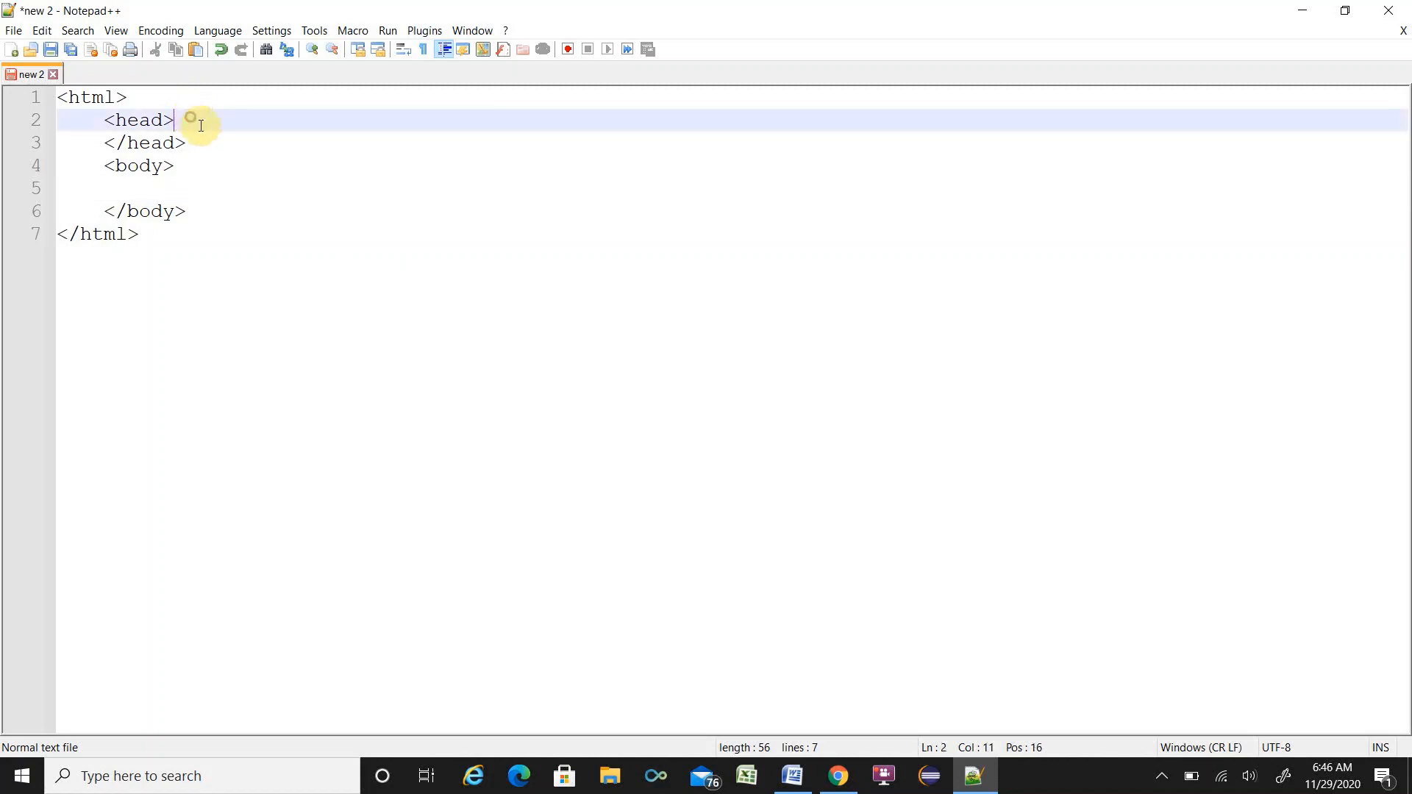
key("Return")
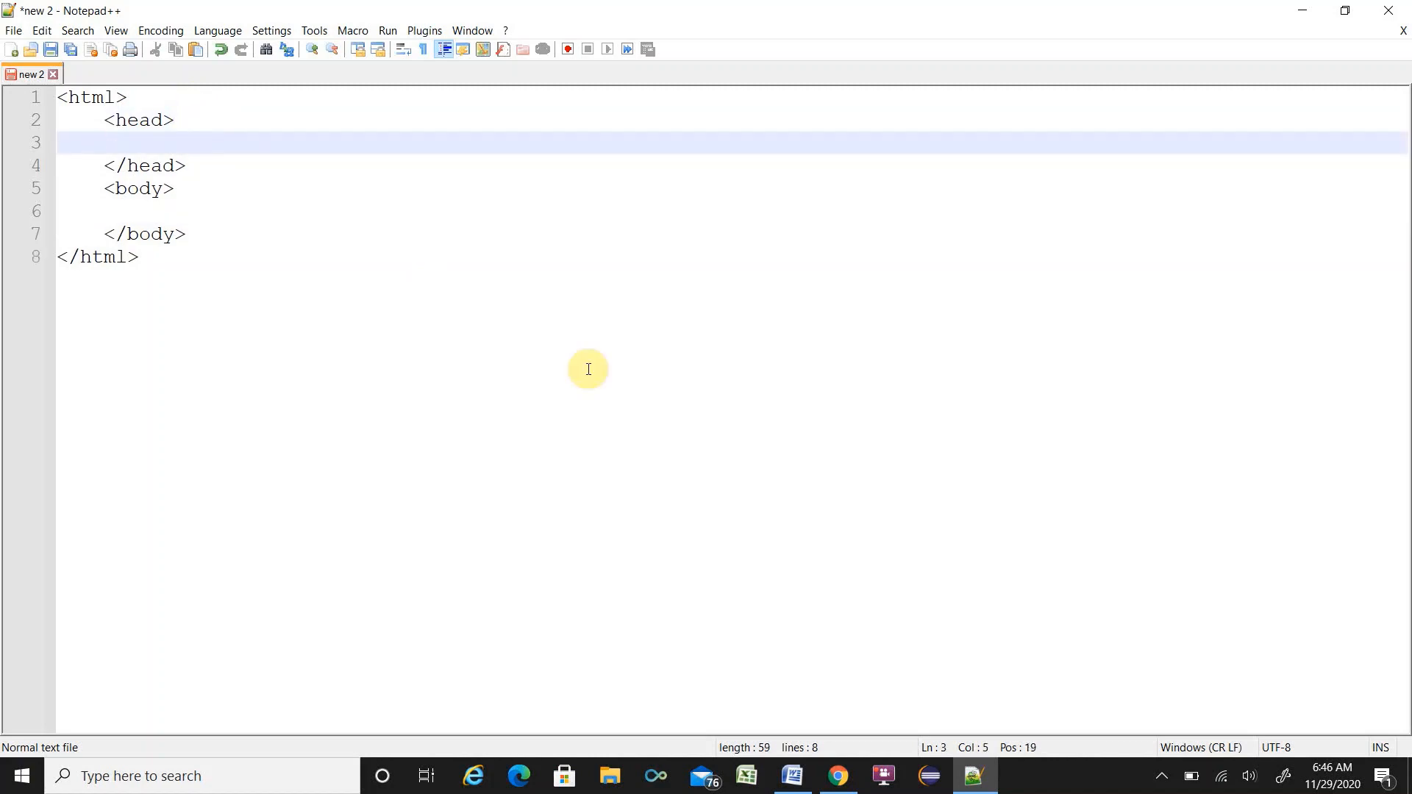
type("<> </>")
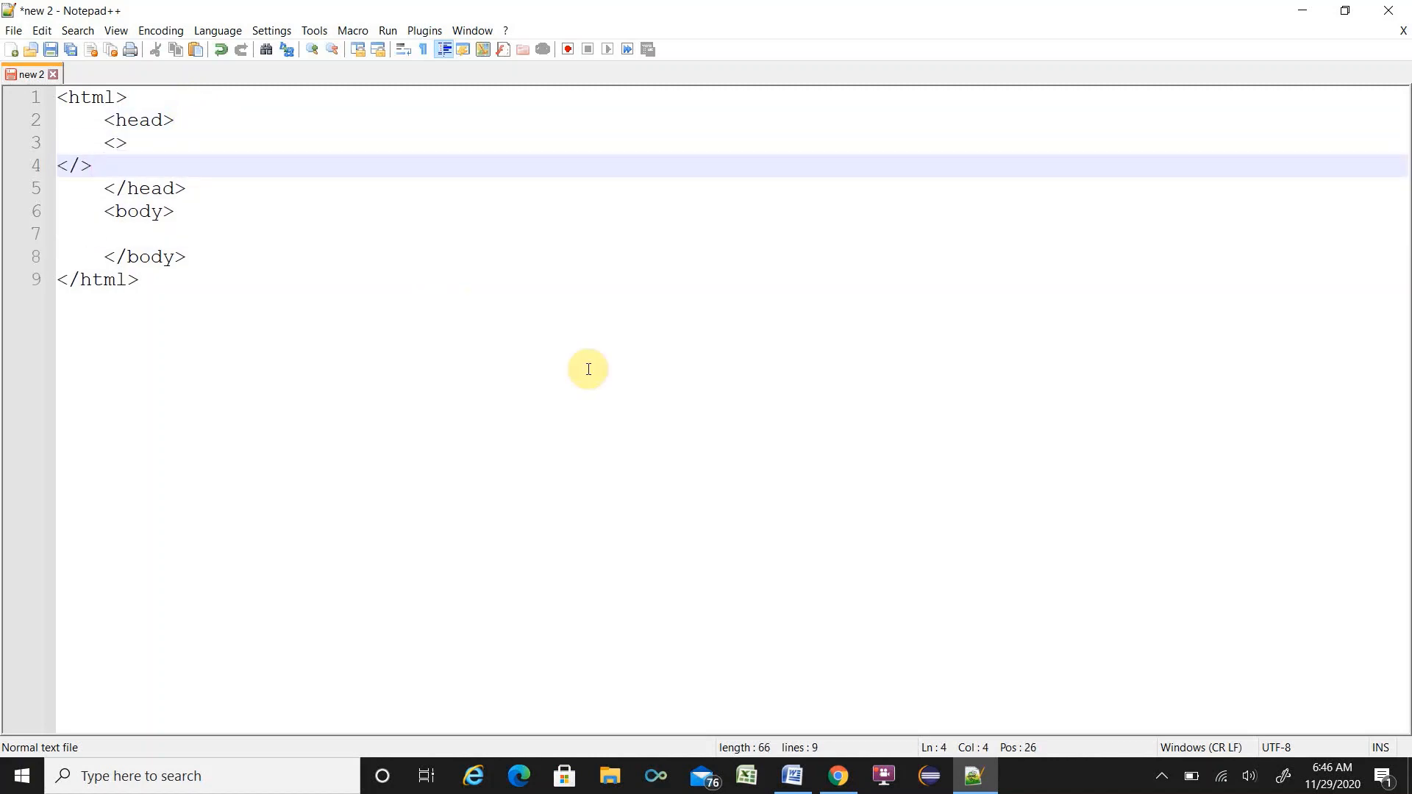
left_click(154, 140)
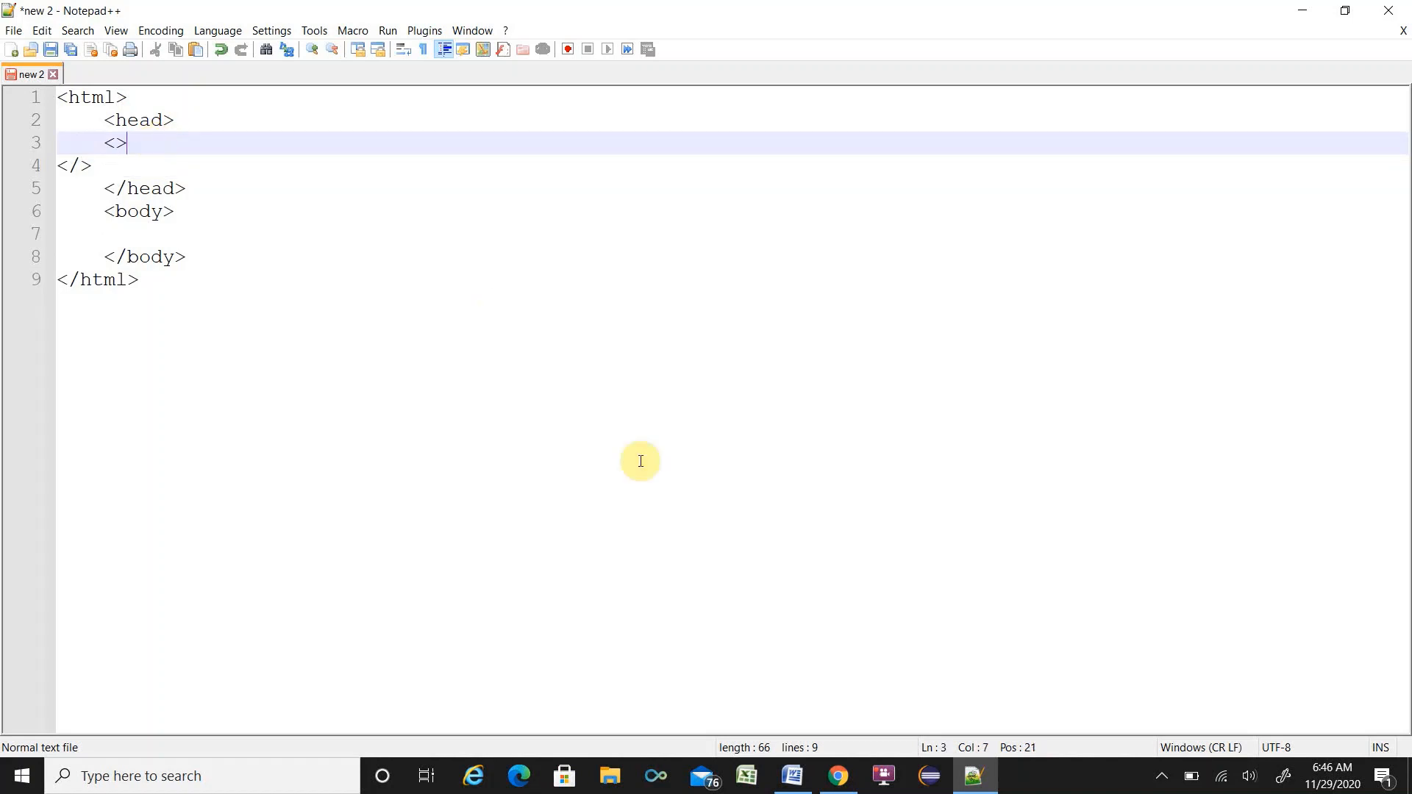
key("Delete")
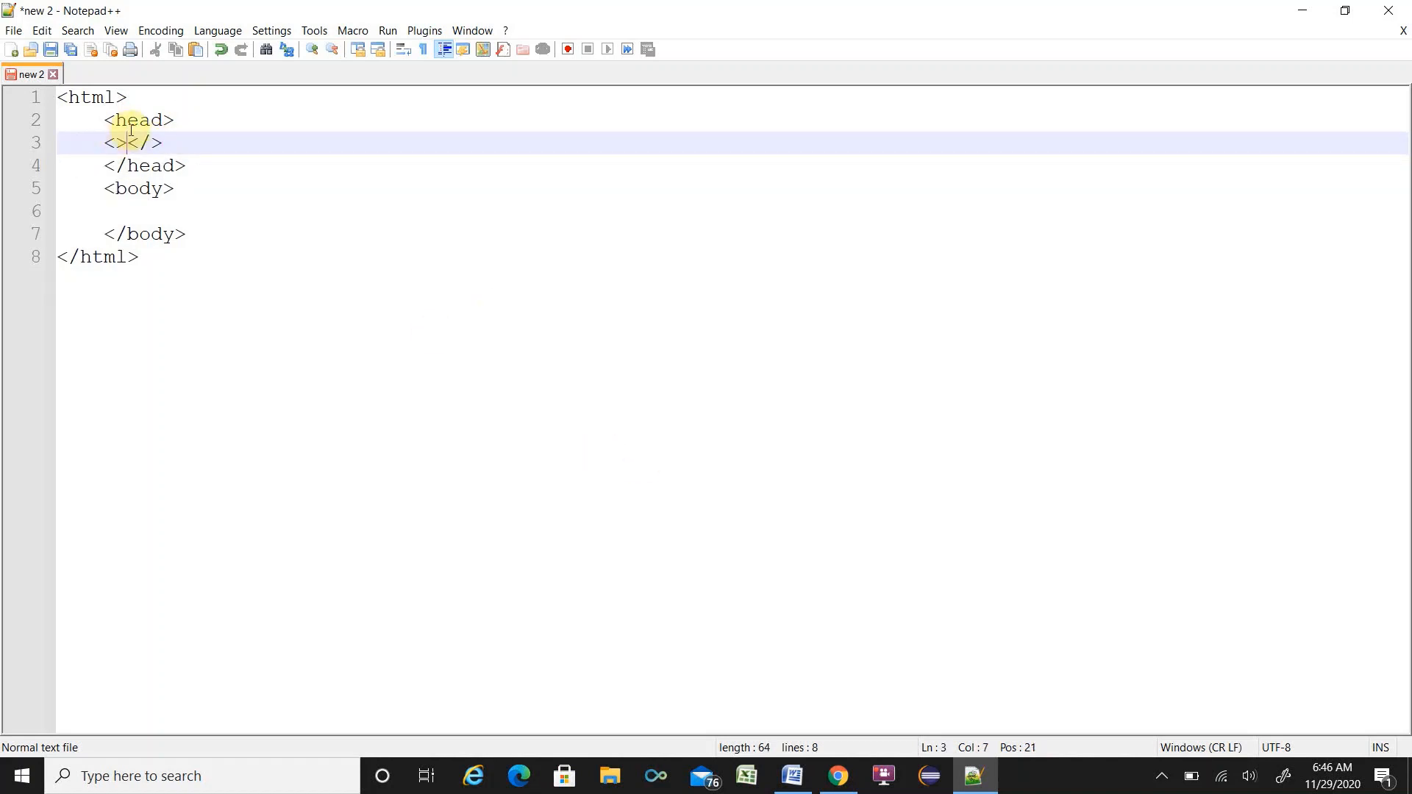
left_click(104, 142)
key("Tab")
Step: Name the tag pair inside head title and write "Notepad++" between its tags
left_click(163, 142)
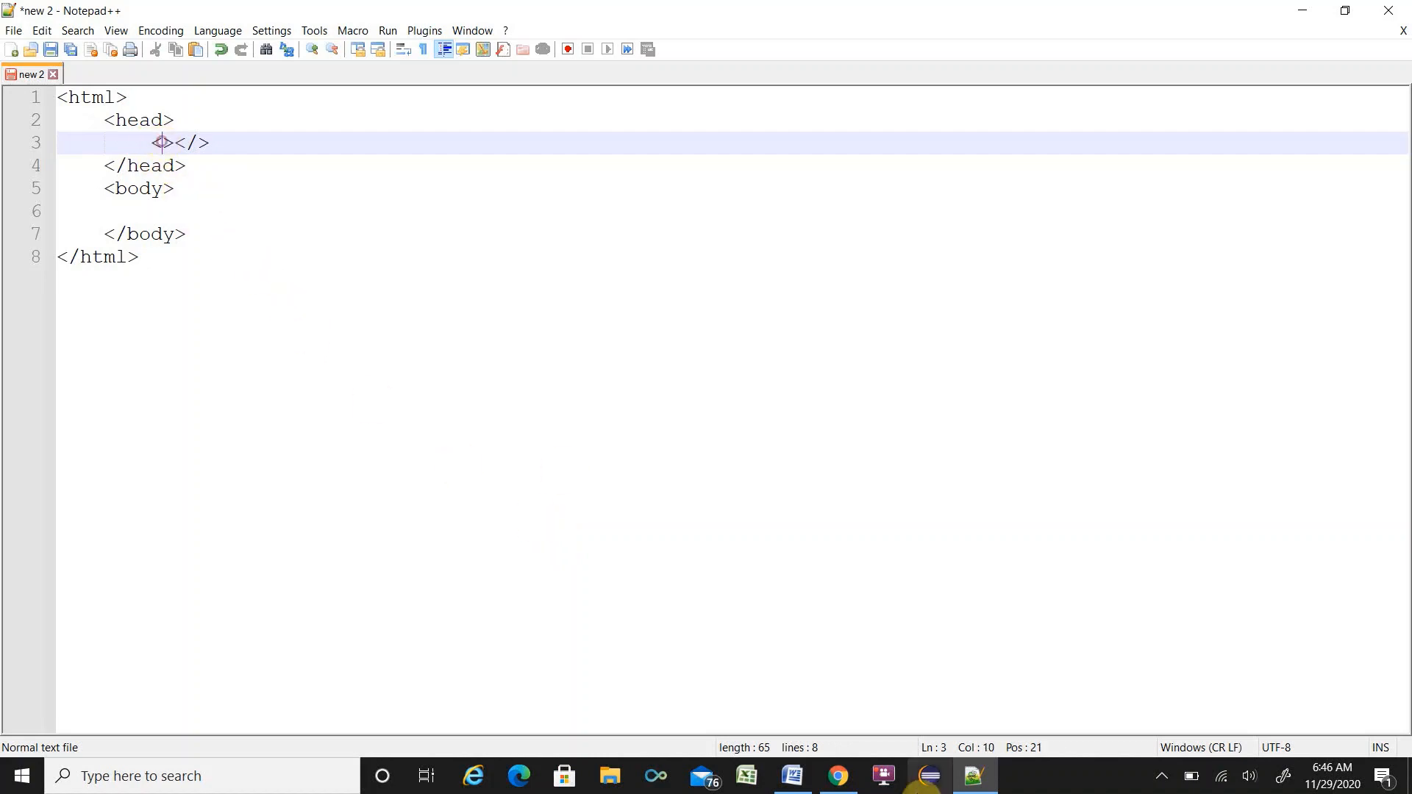
type("title")
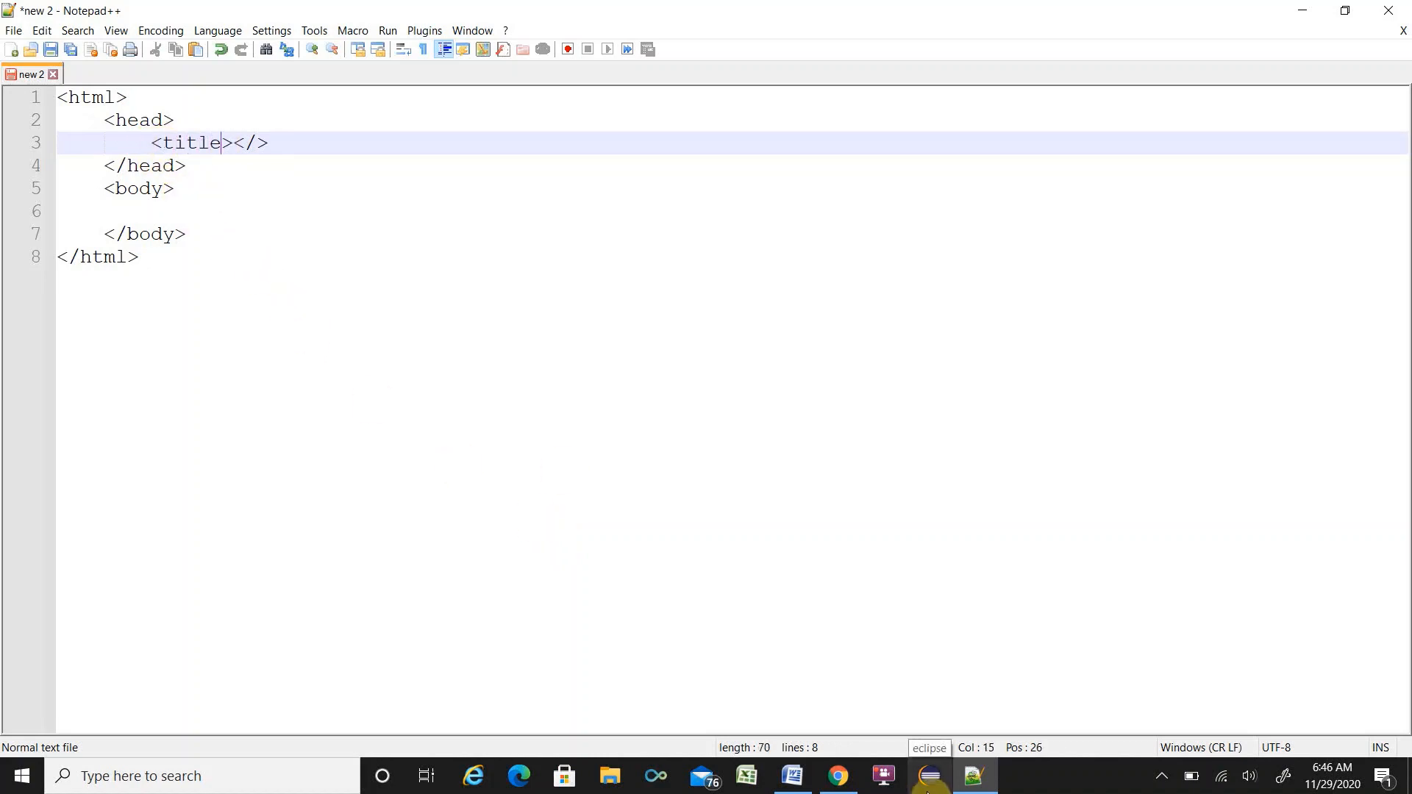
left_click(255, 142)
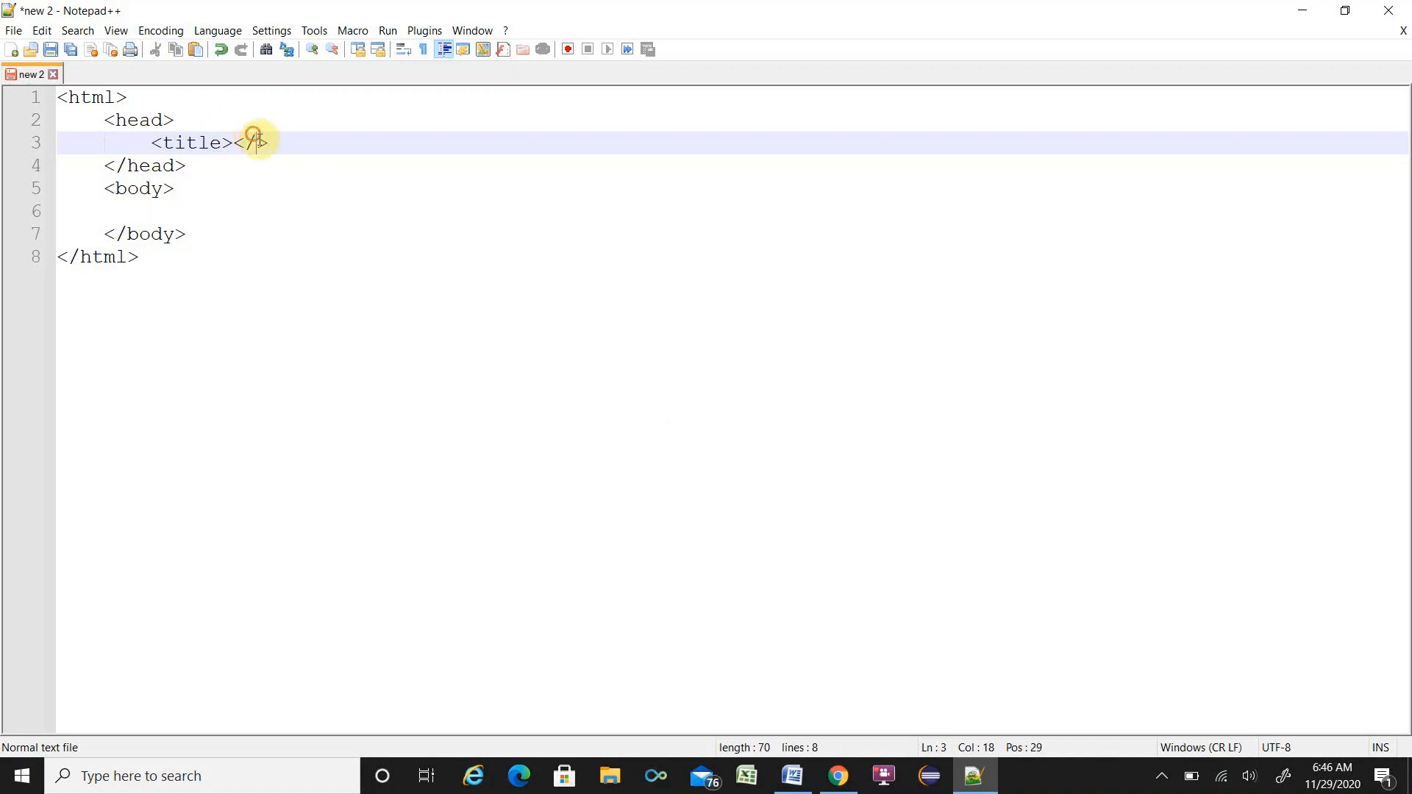
type("titl")
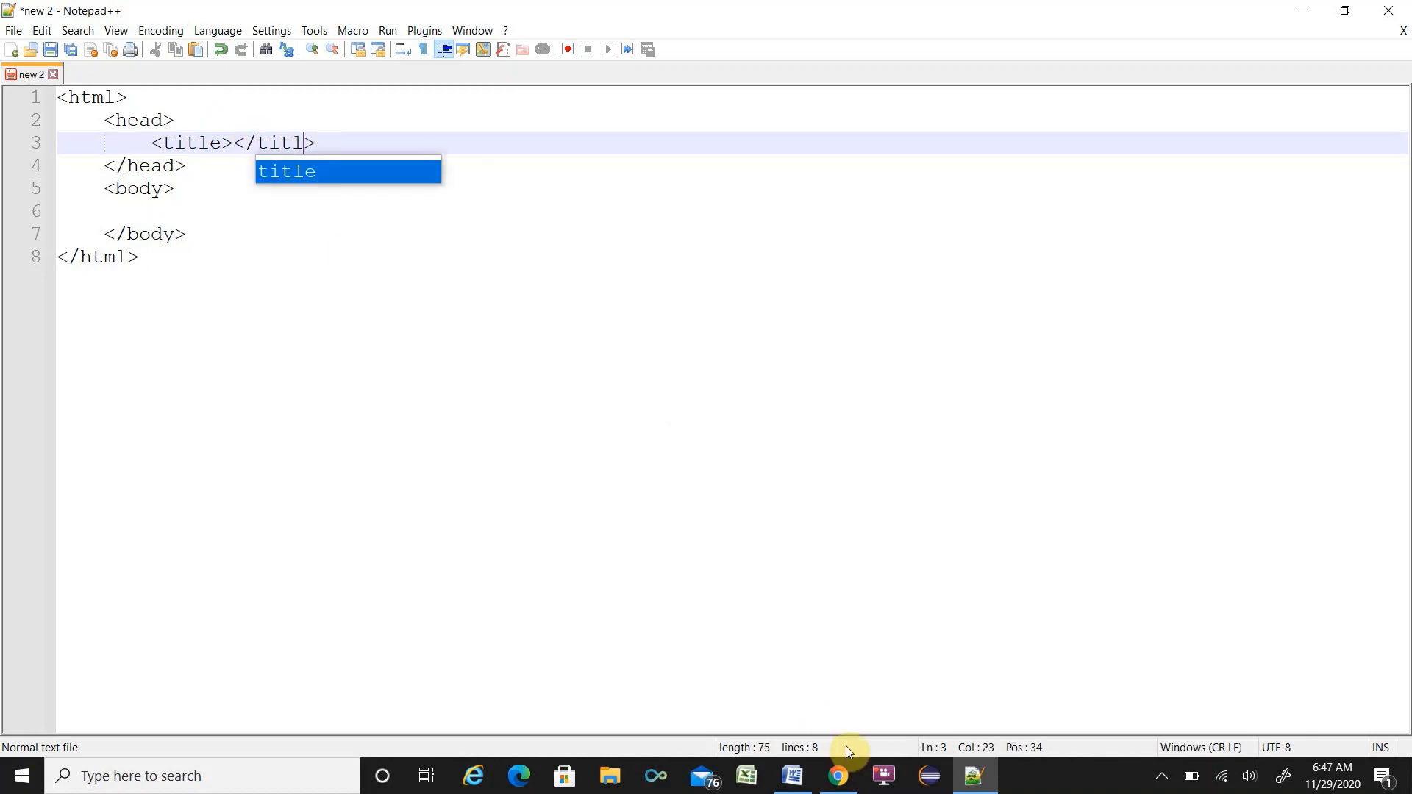
type("e")
left_click(232, 142)
type("Notepad")
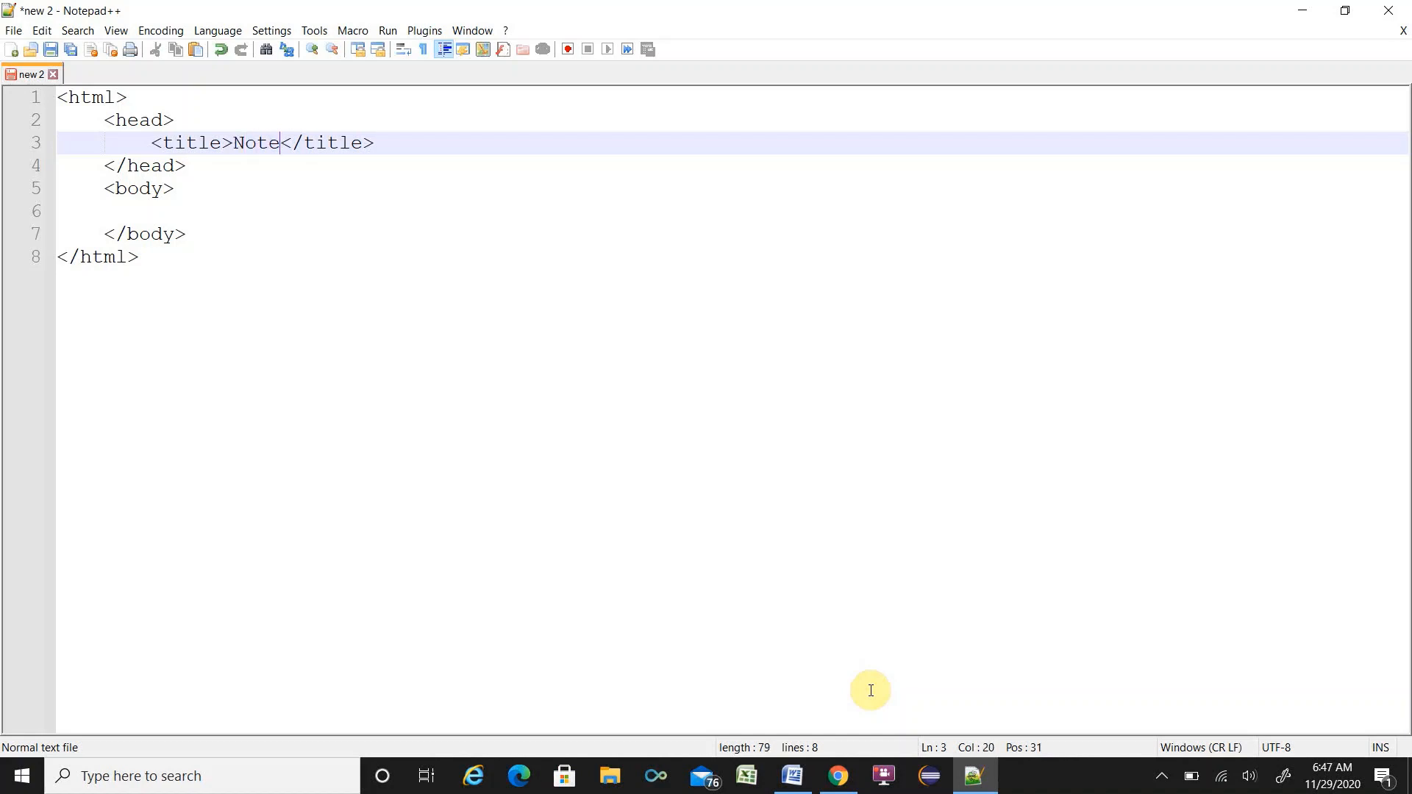
type("++")
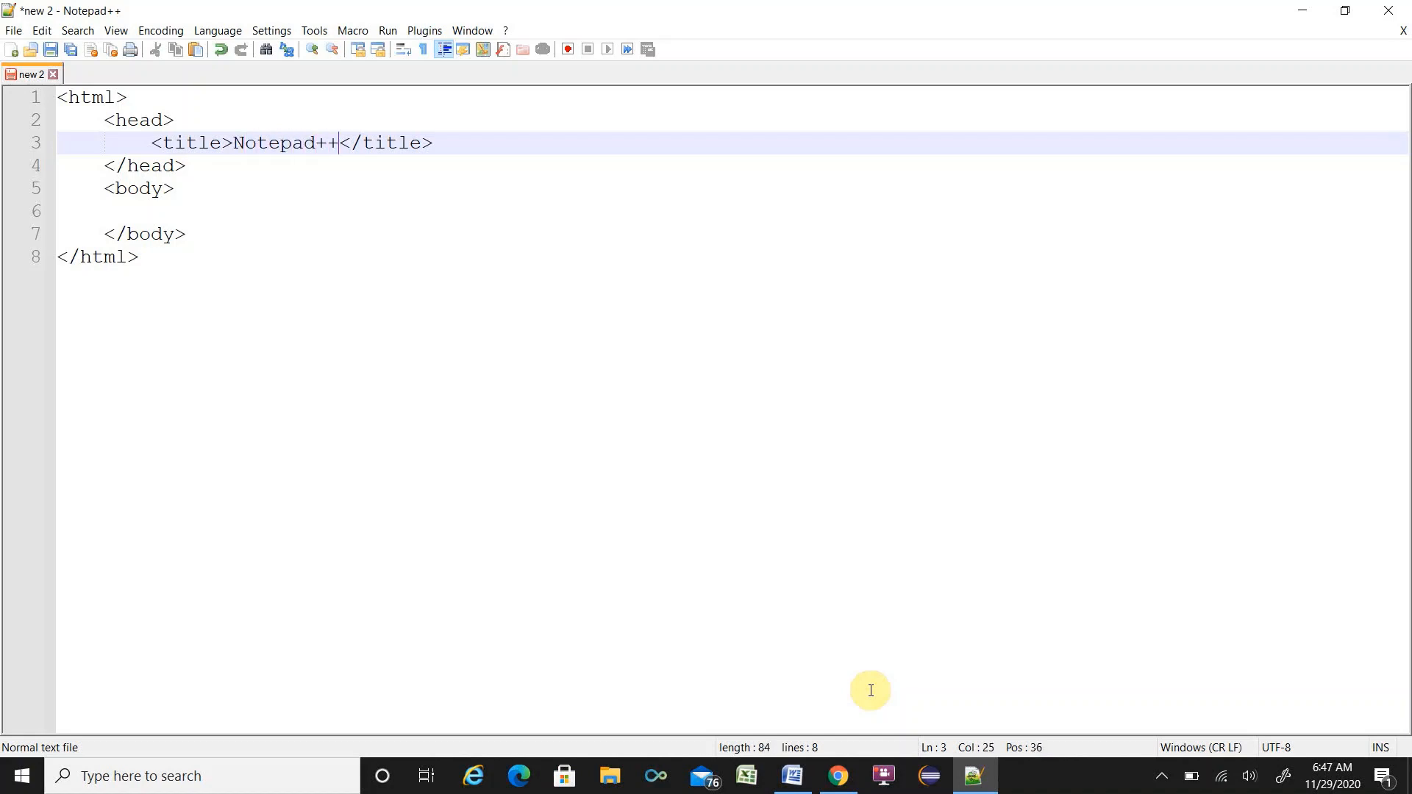
Step: Add a <p></p> tag pair on a new line directly below the opening body tag
left_click(175, 189)
key("Return")
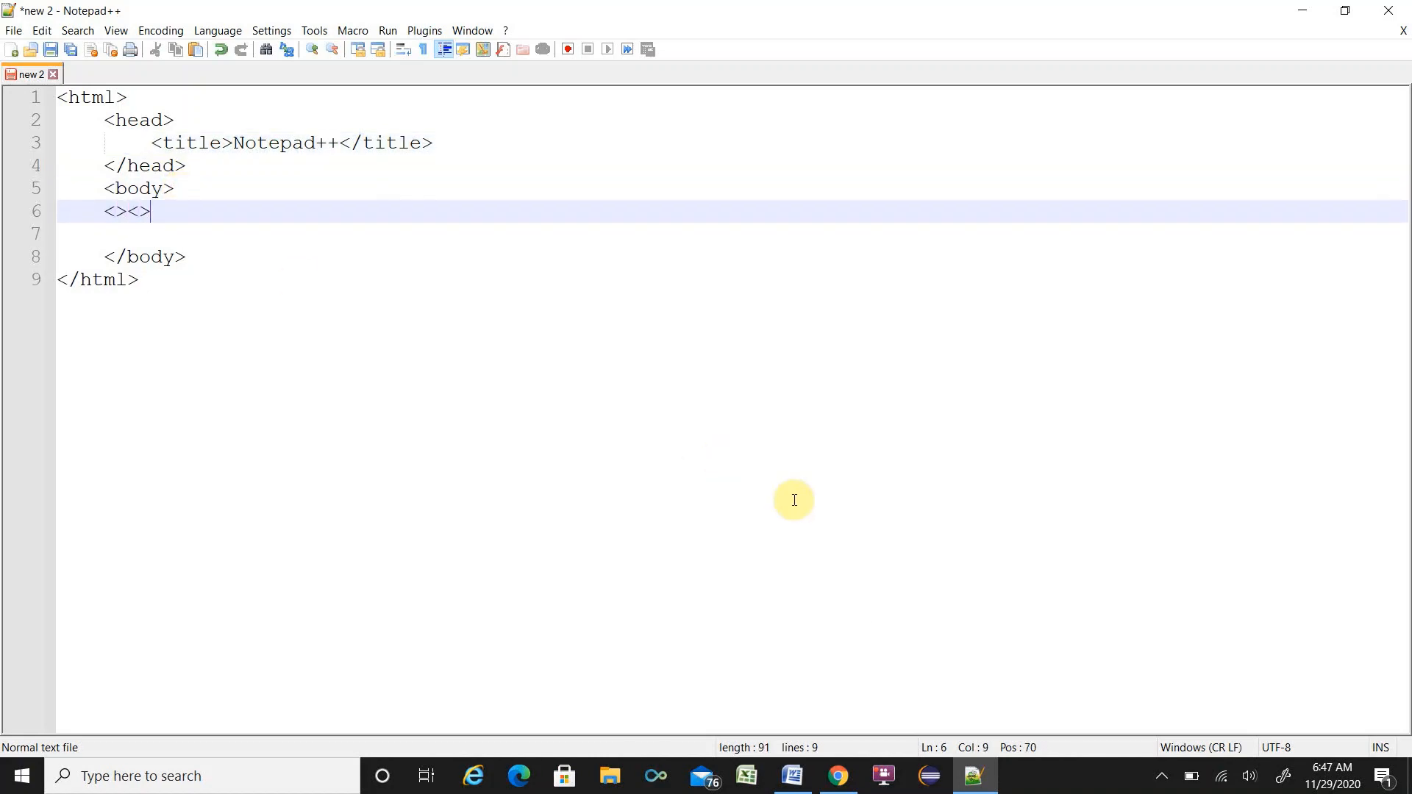
left_click(117, 206)
type("p></p")
Step: Write "Notepad++ download and installation completed" between the paragraph tags and indent that line one level deeper than body
left_click(142, 212)
type("Not")
type("epad")
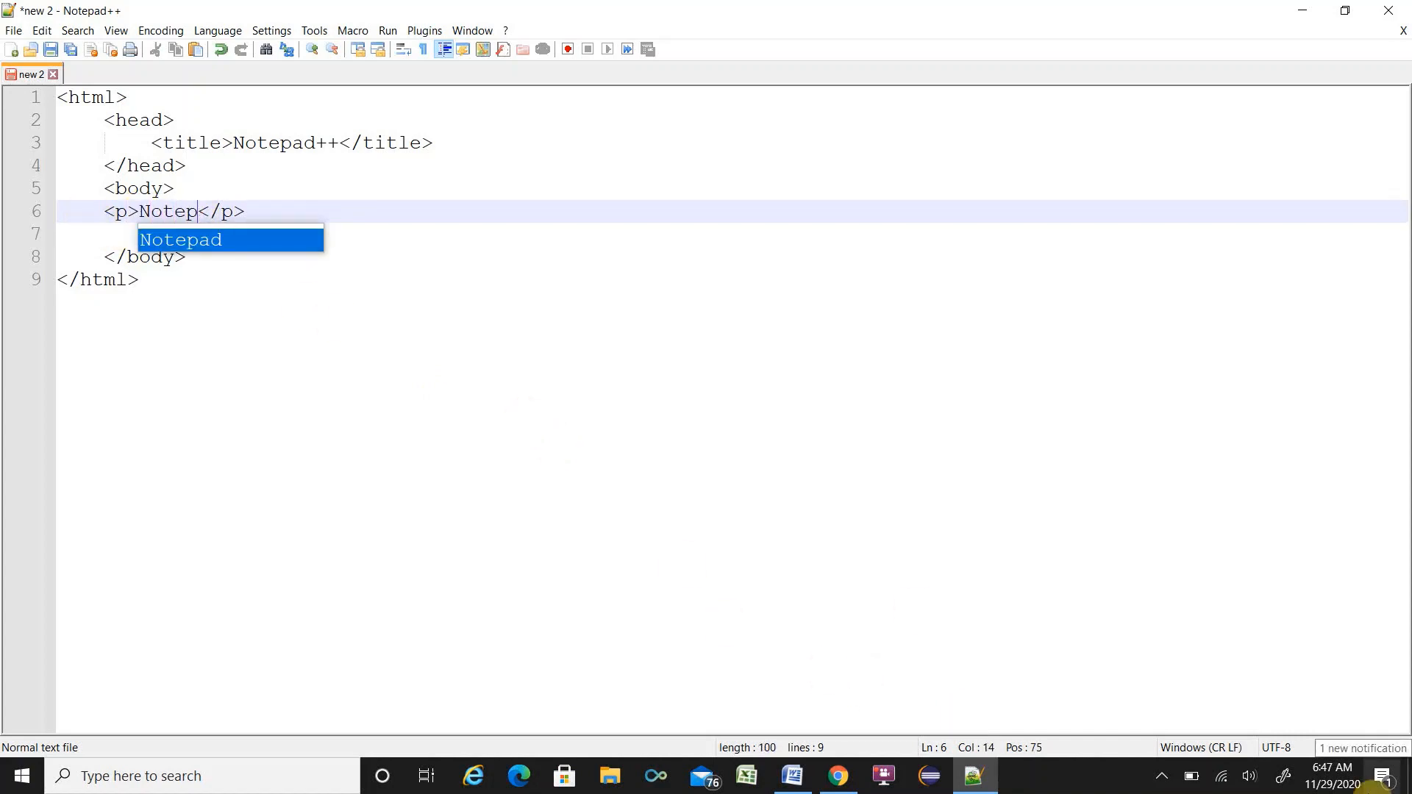
type("++ down")
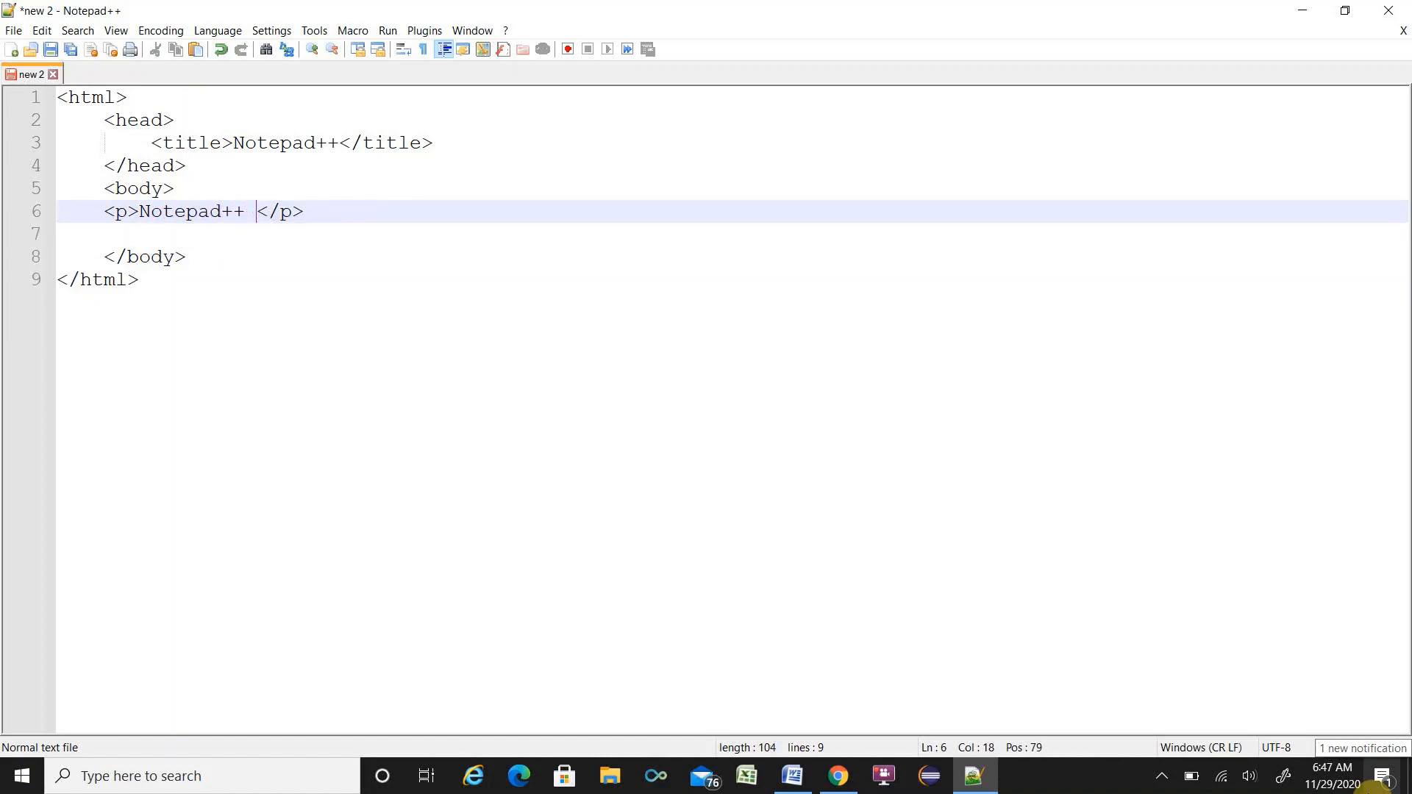
type("load an")
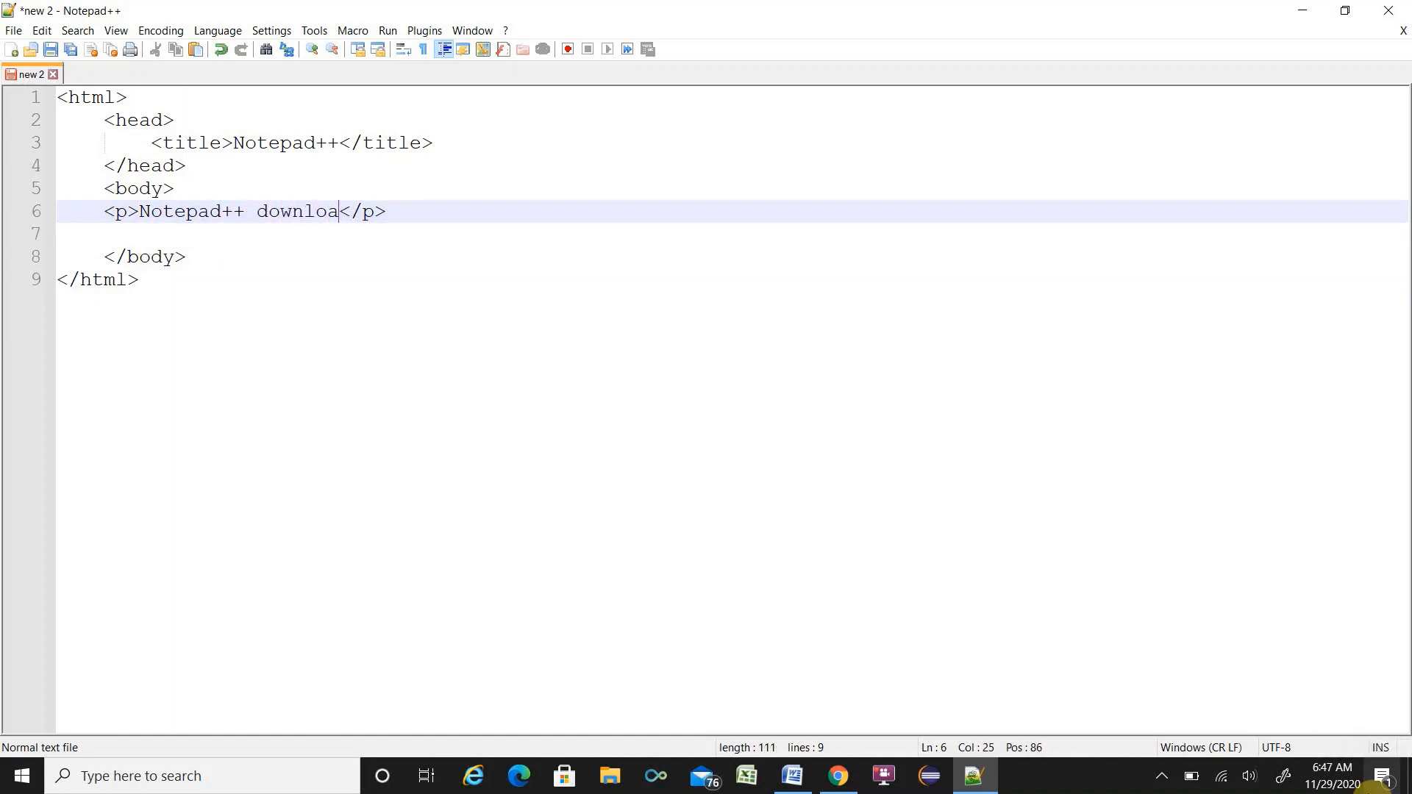
type("d instal")
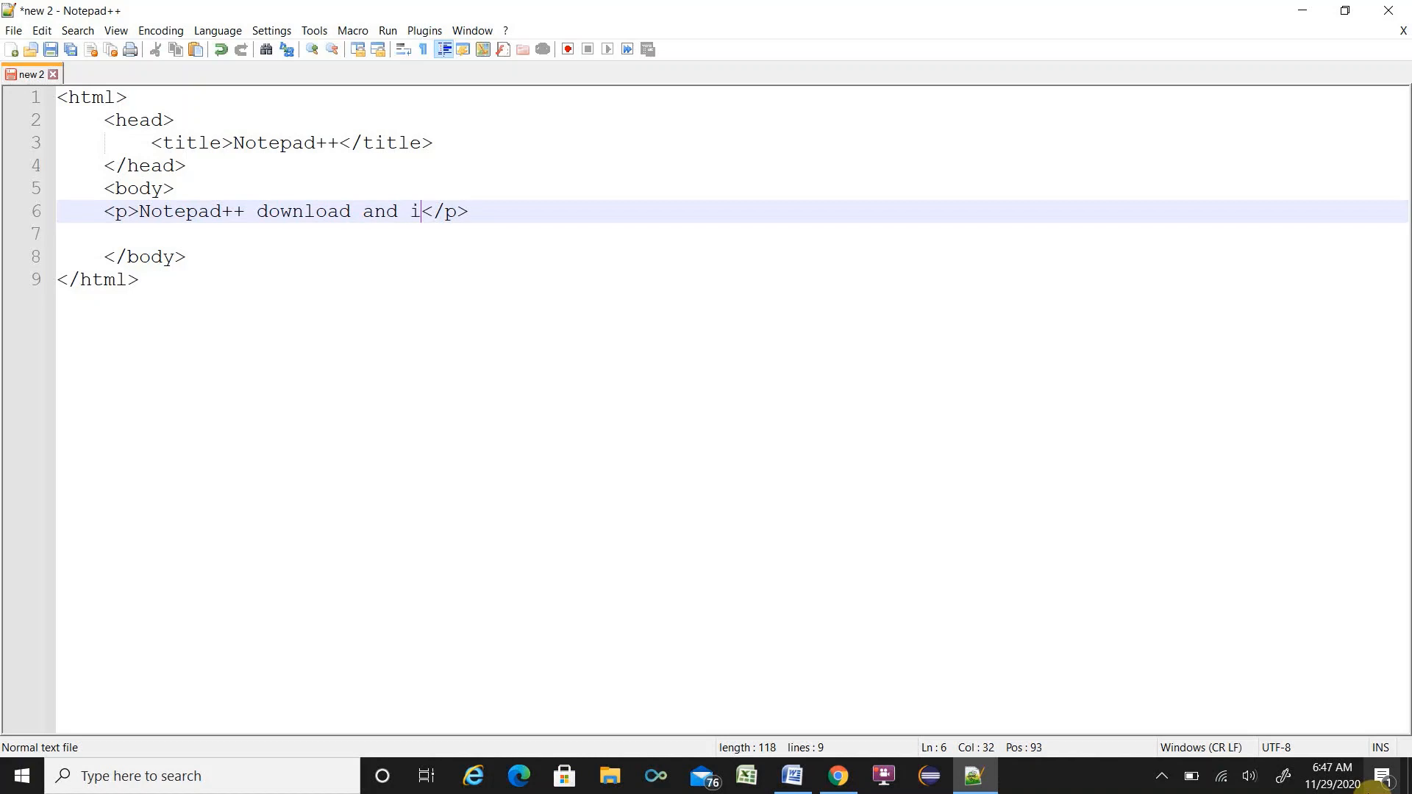
type("lation co")
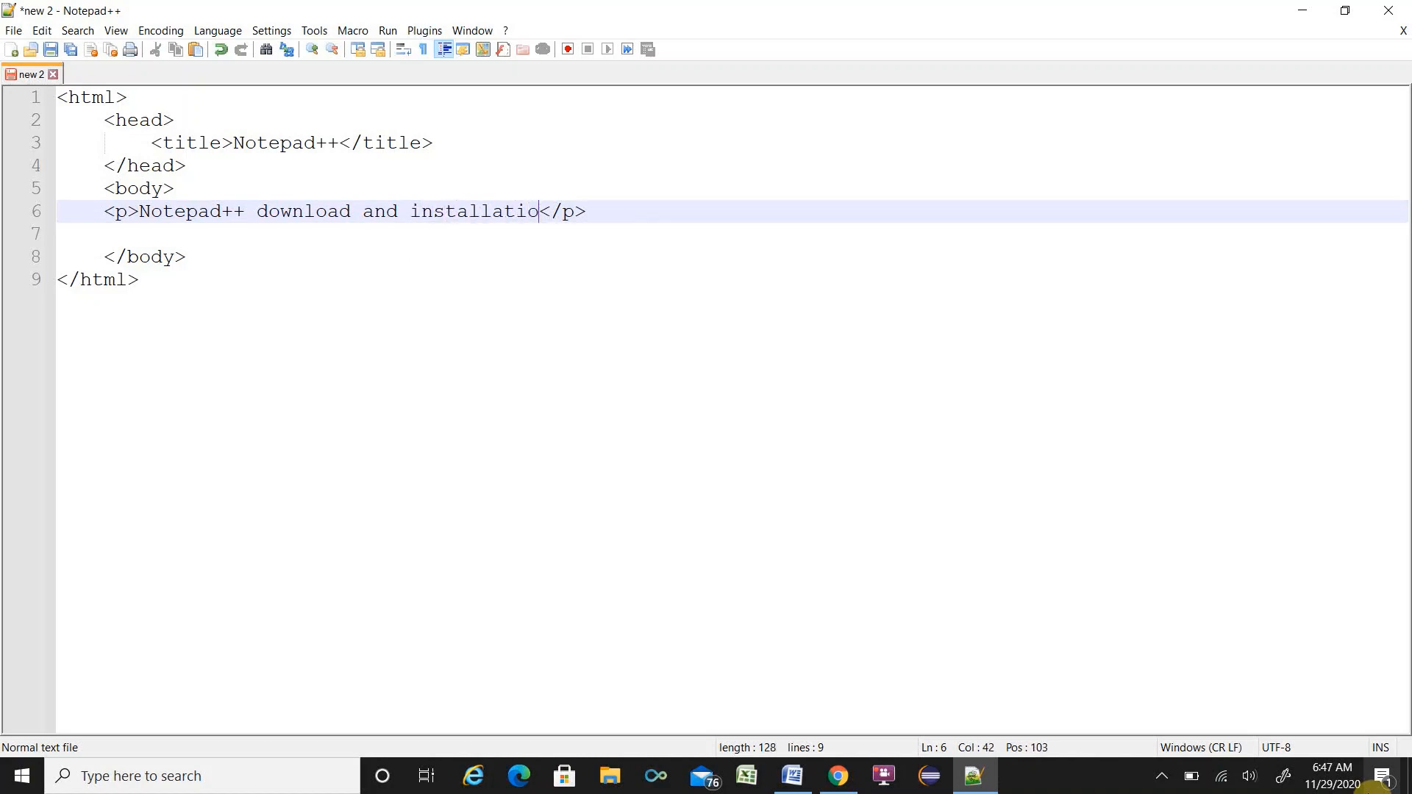
type("mpleted")
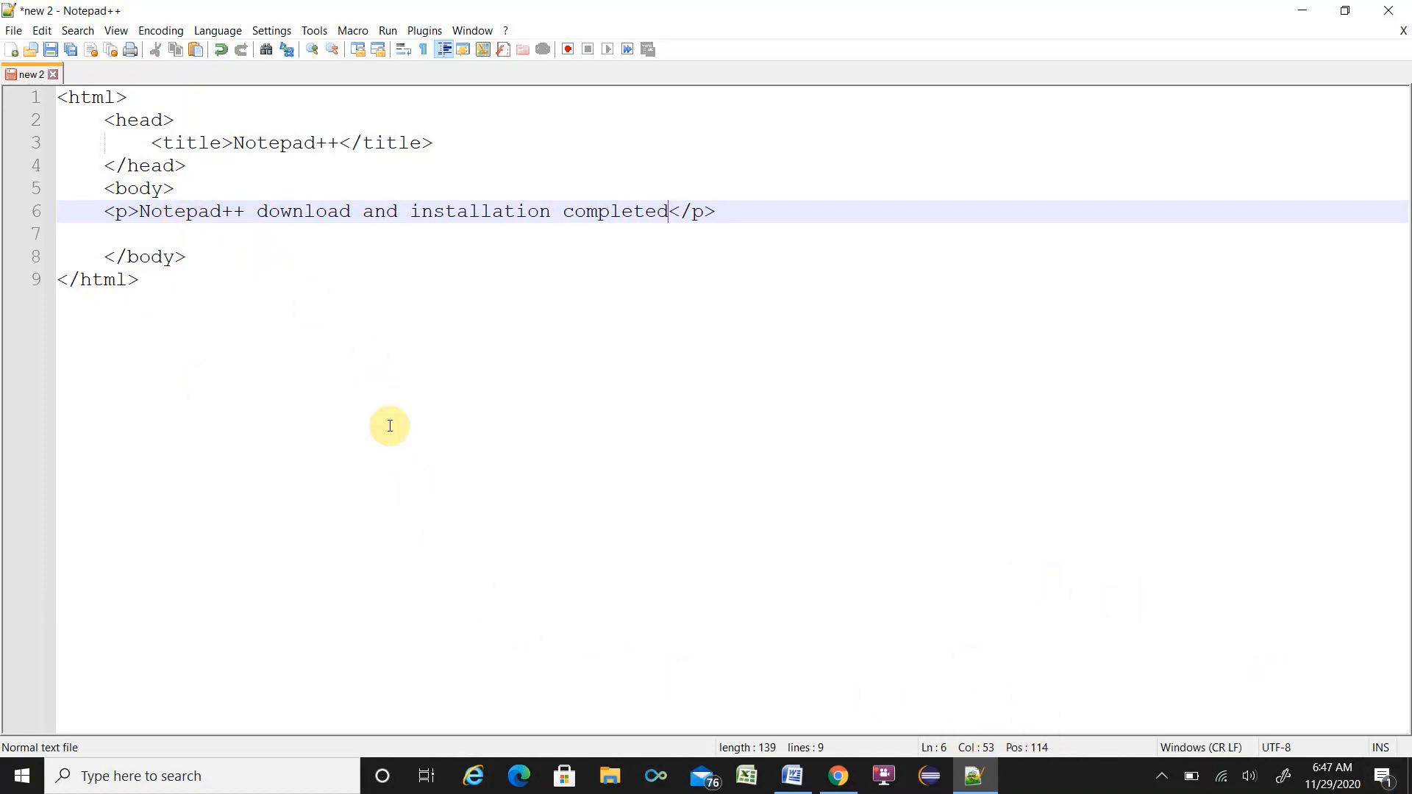
left_click(108, 212)
key("Tab")
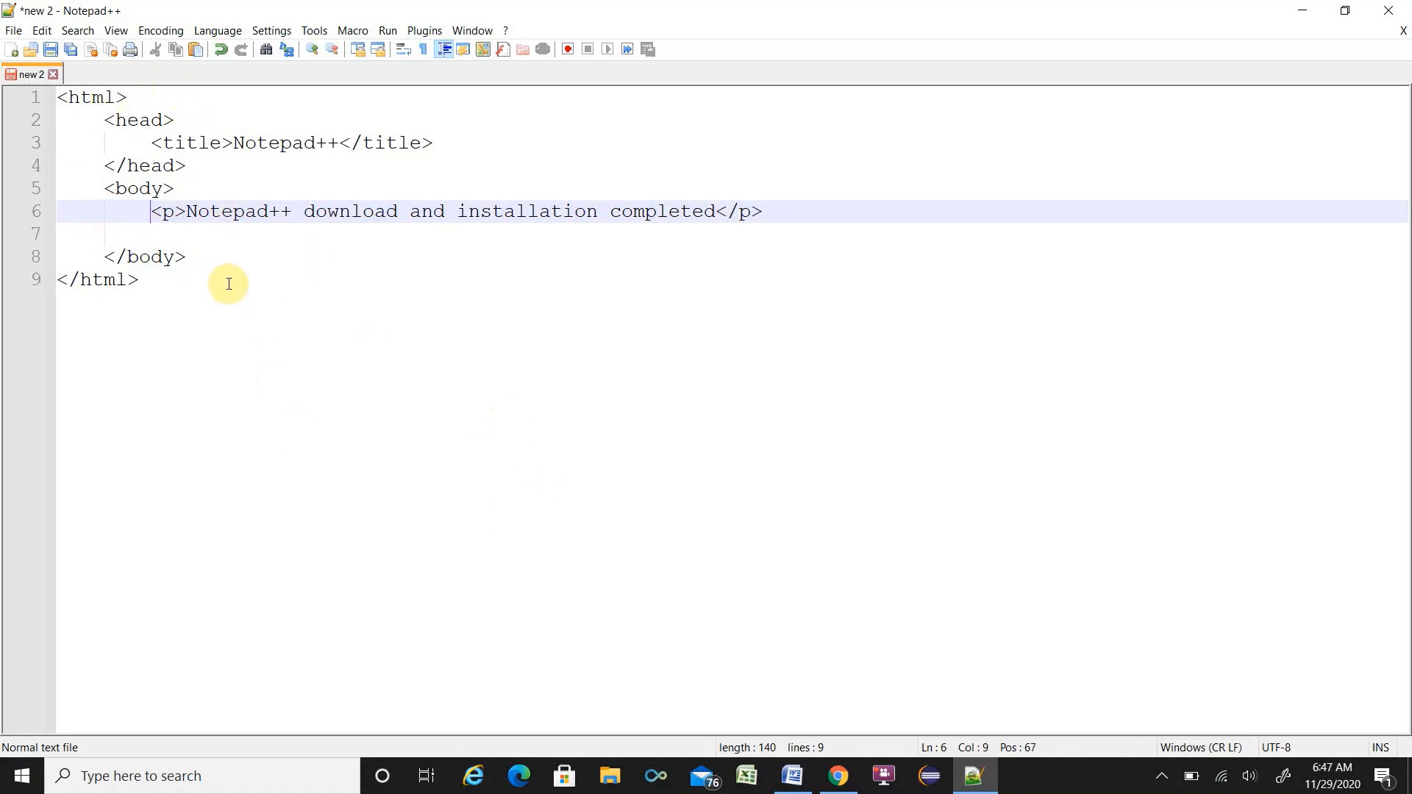
Step: Save the new file to the Desktop as index.html with the file type All types (*.*)
left_click(13, 31)
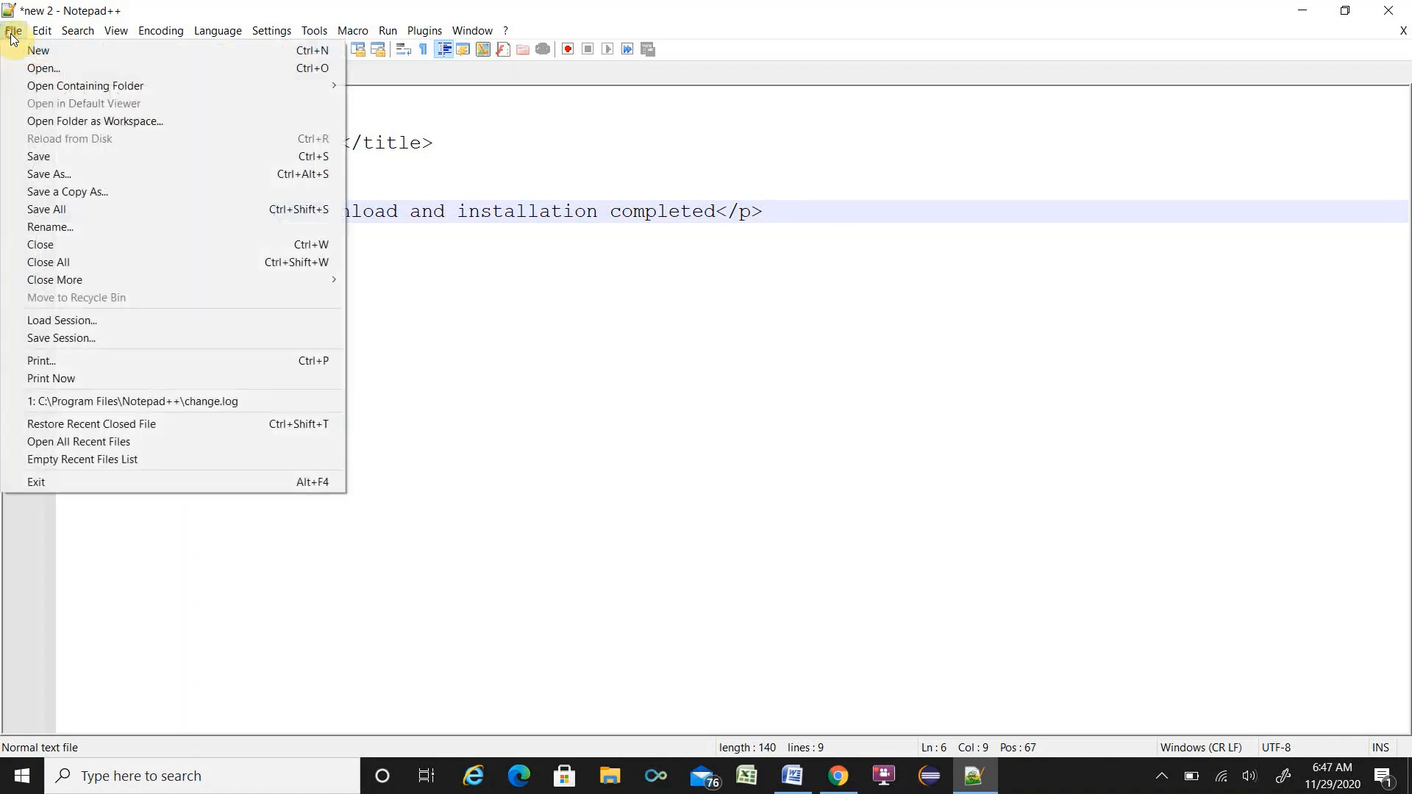
left_click(68, 175)
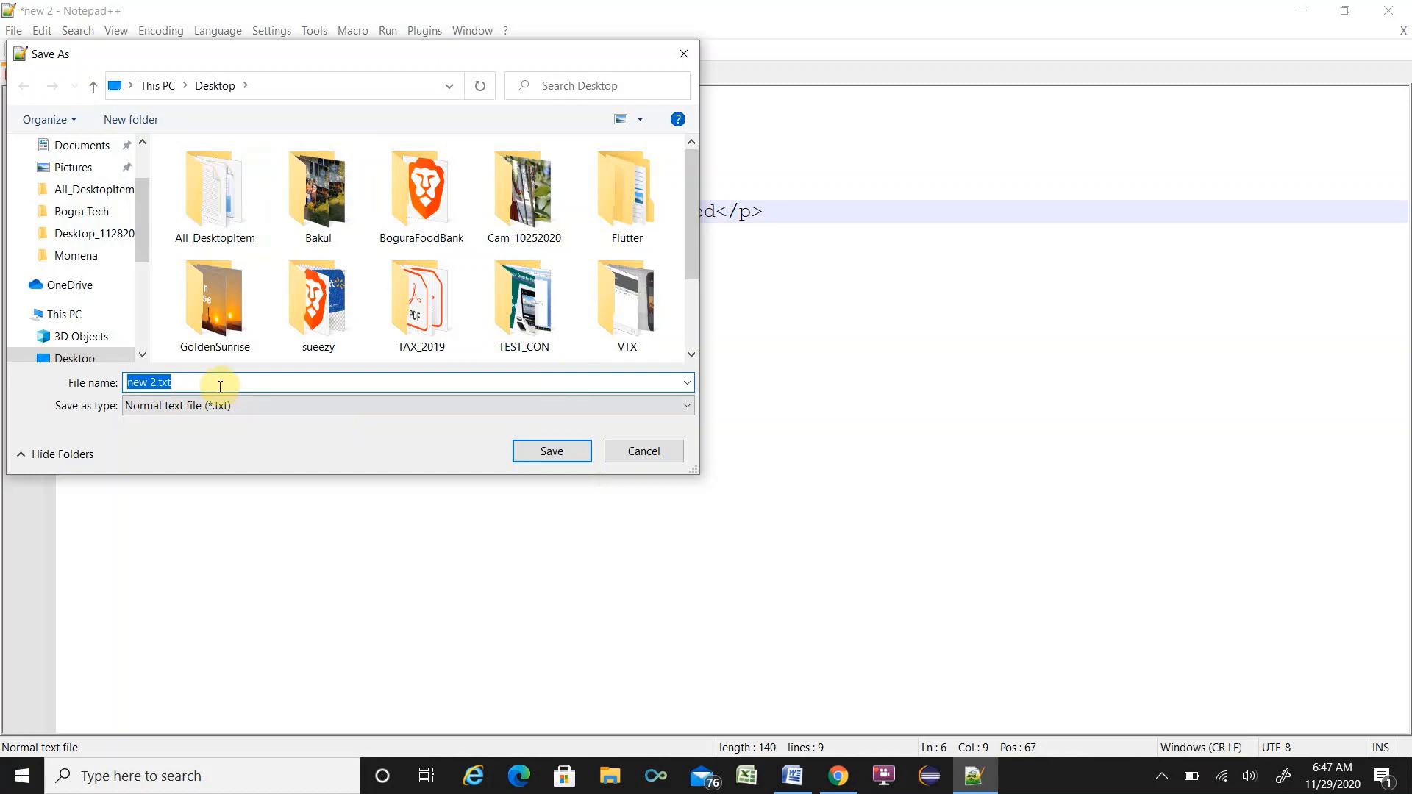
type("index.html")
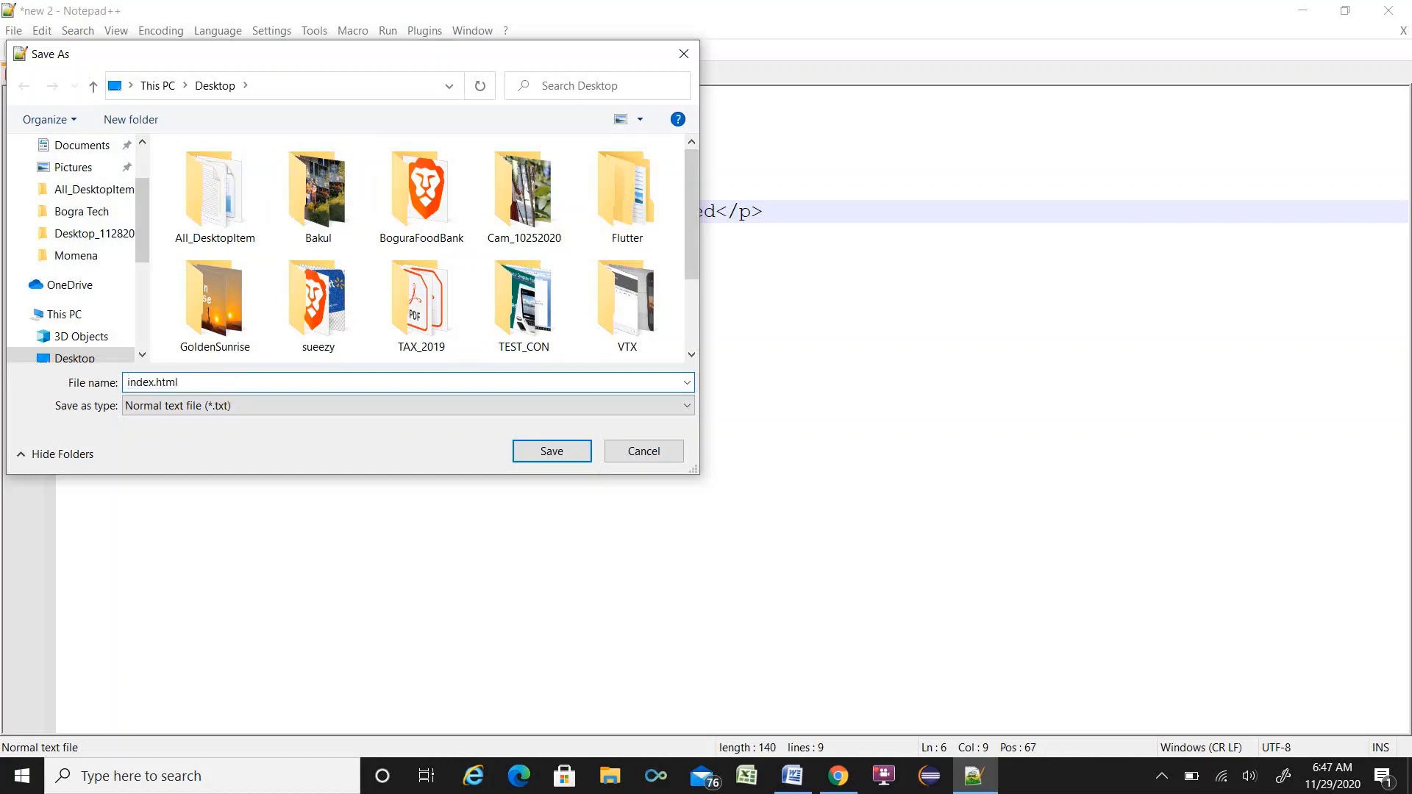
left_click(382, 406)
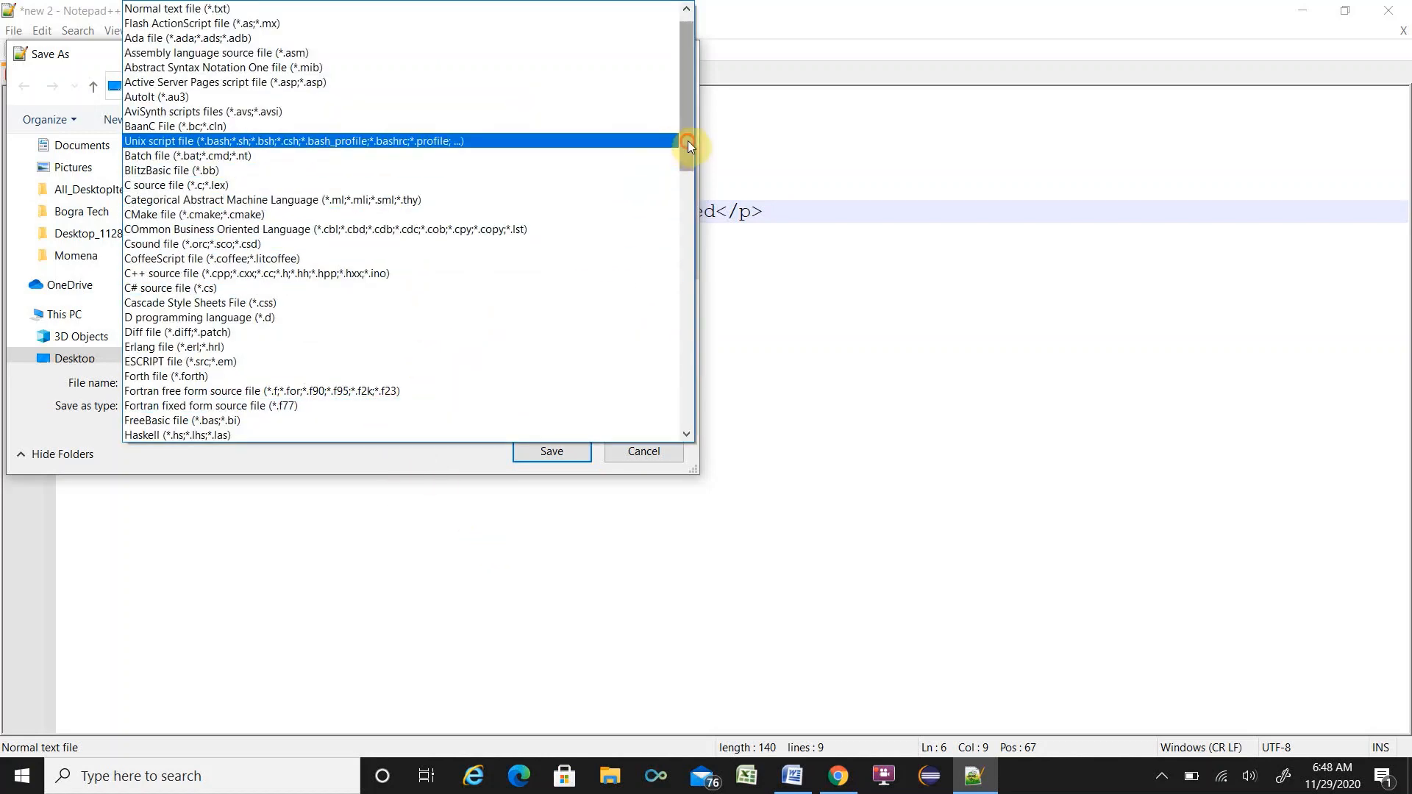
left_click_drag(688, 143, 668, 44)
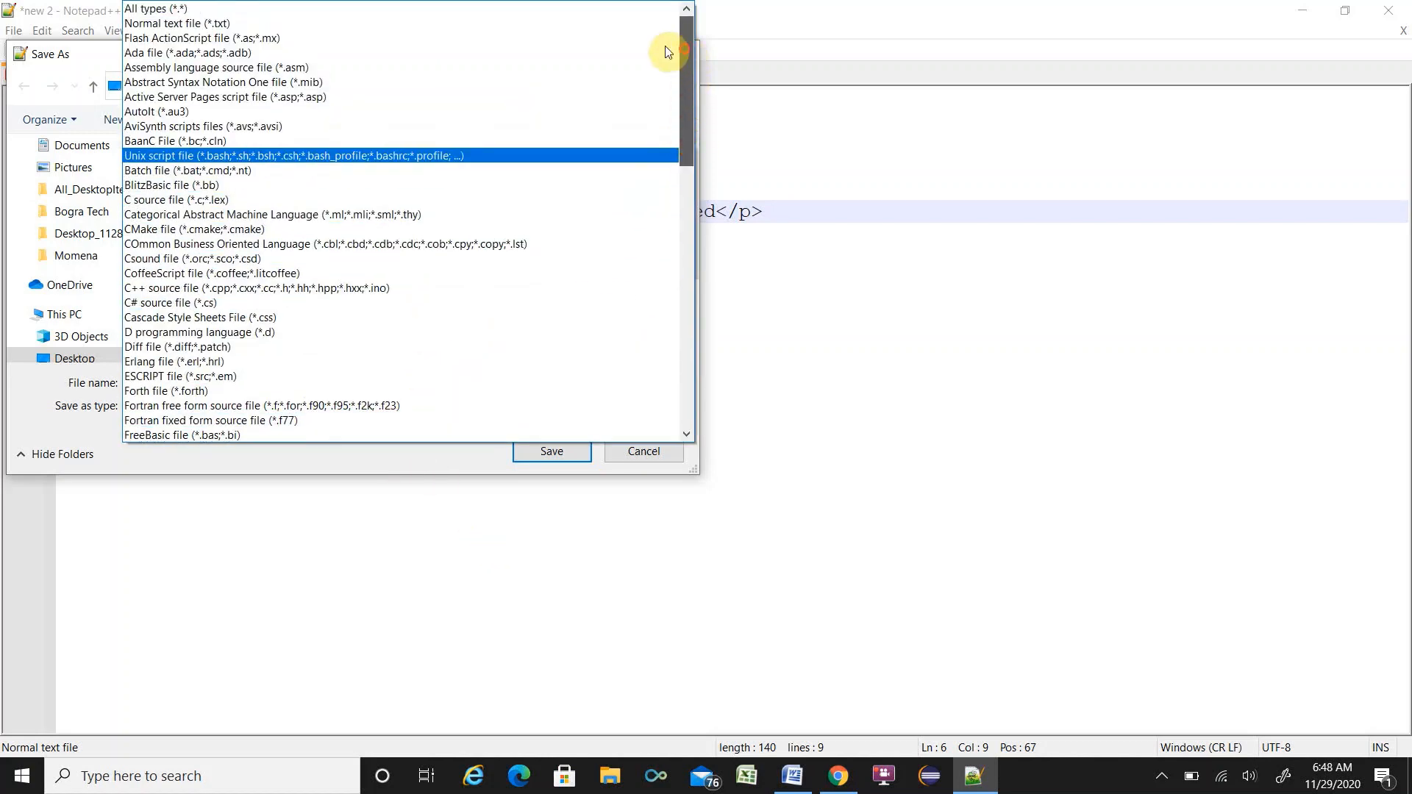
left_click(267, 9)
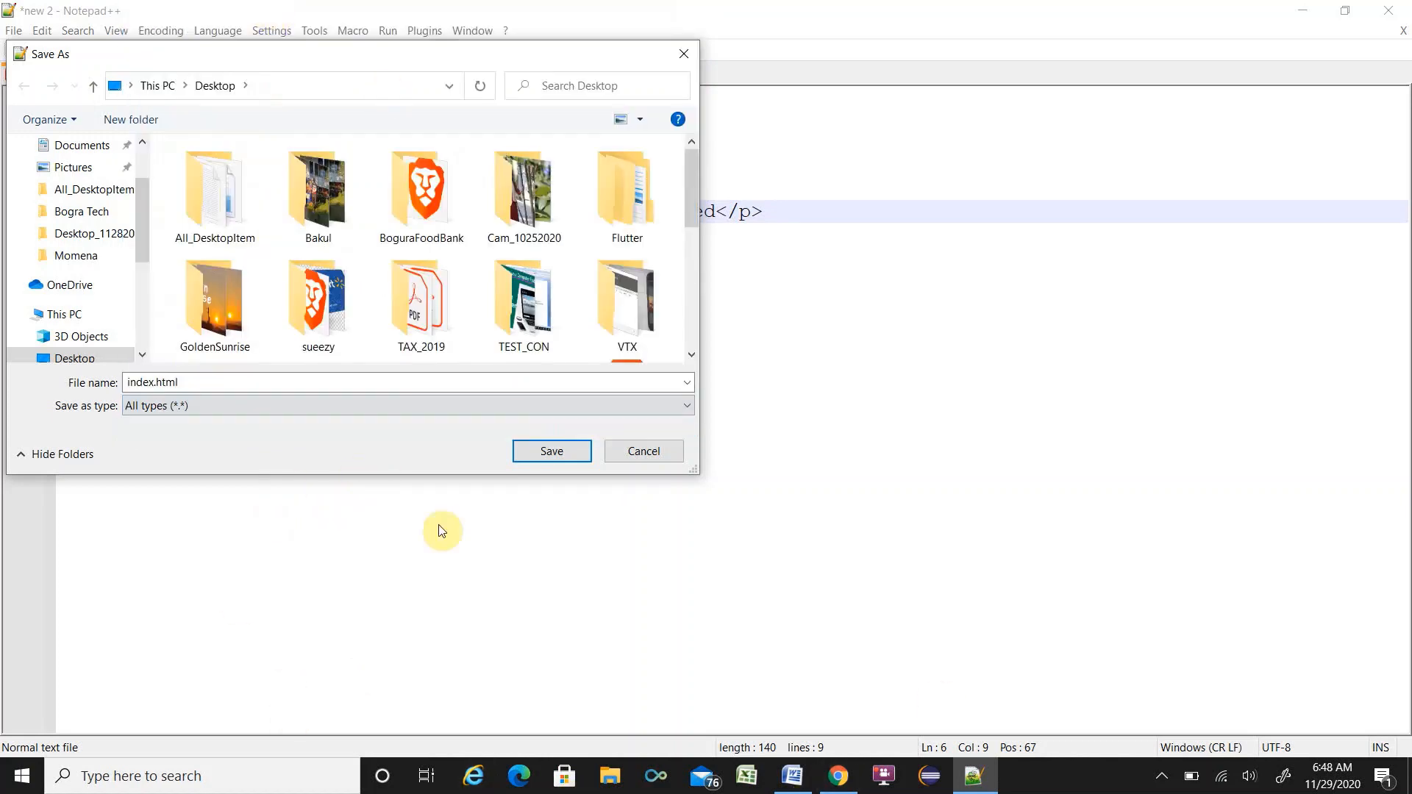
left_click(532, 457)
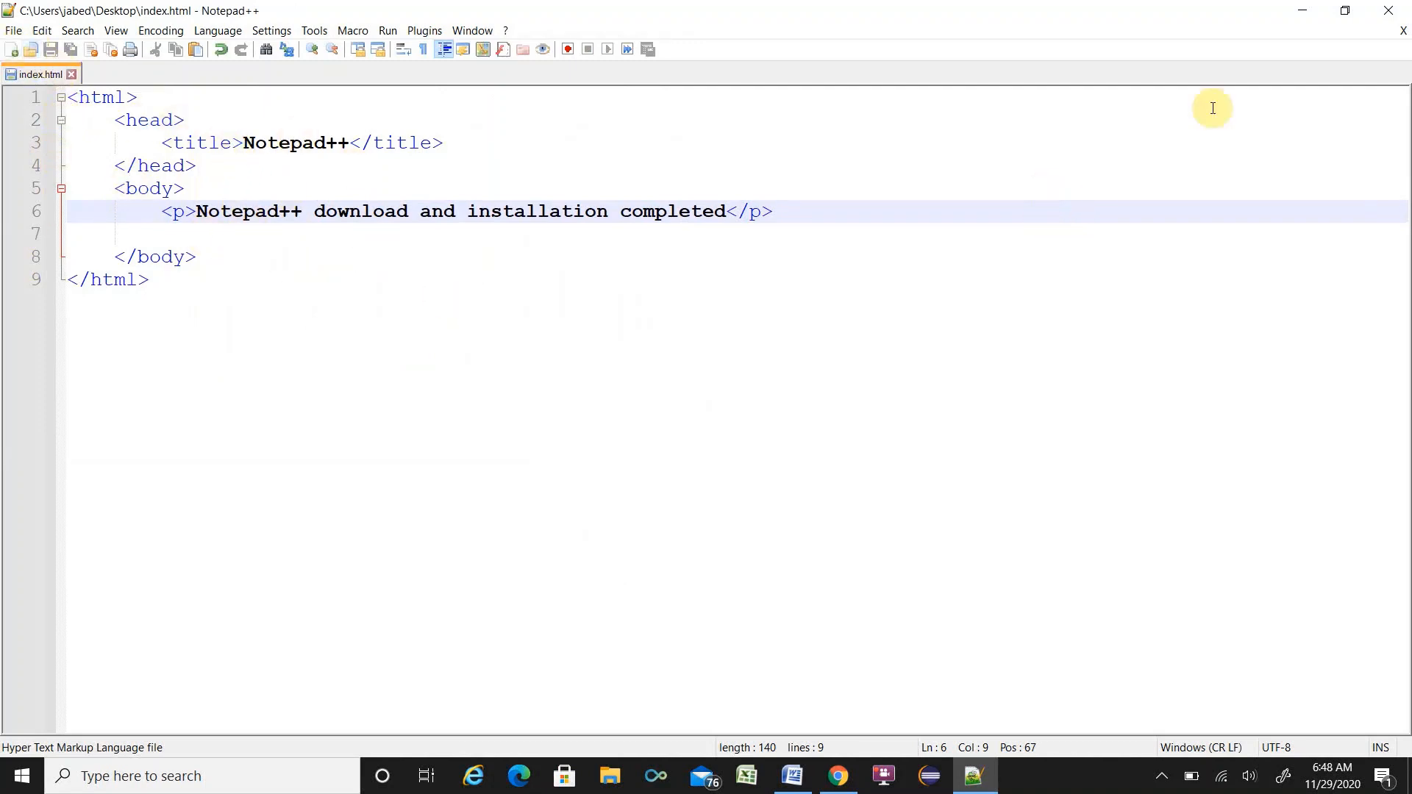
Step: Open index.html from the Desktop in Chrome and check the page's title and paragraph text
left_click(1300, 15)
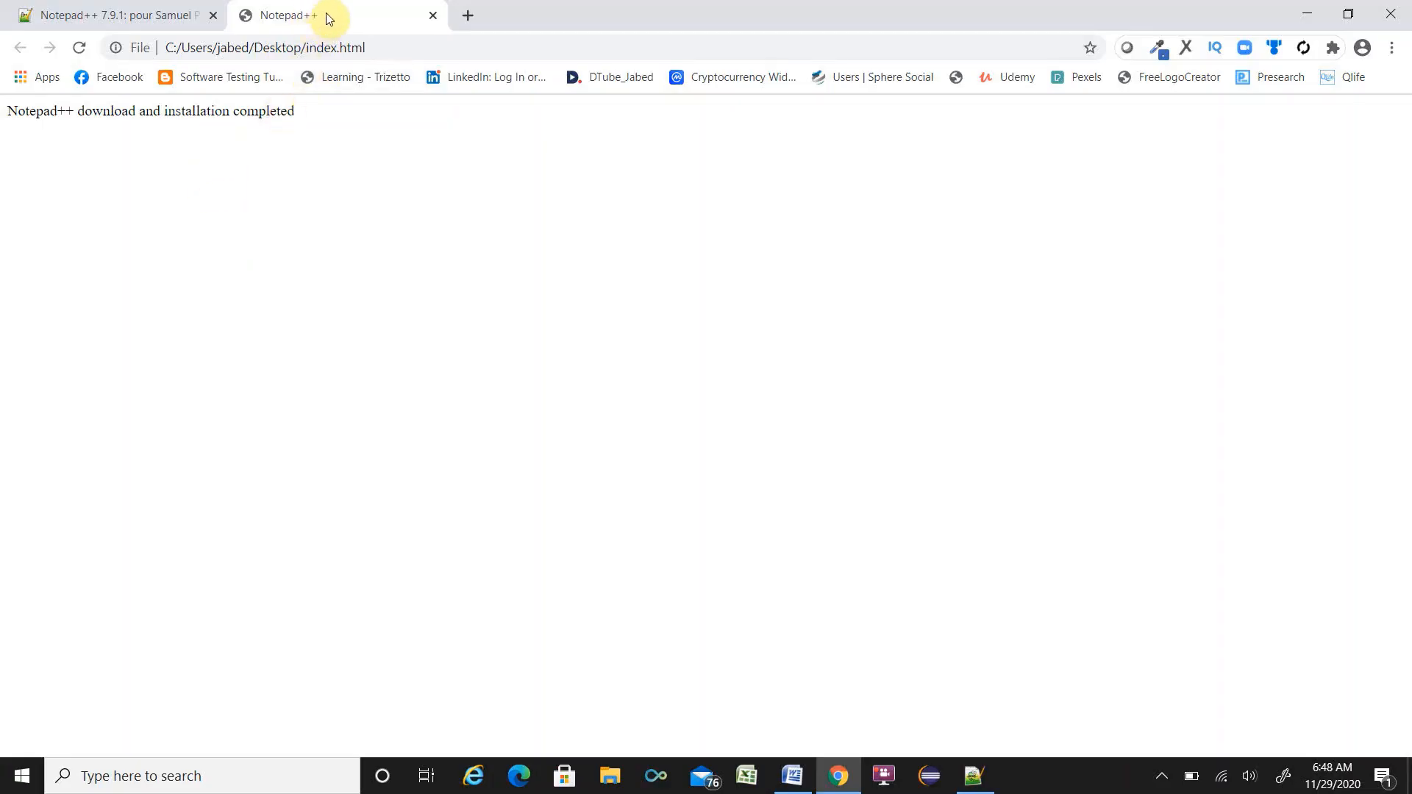
mouse_move(322, 13)
left_mouse_down()
mouse_move(258, 16)
mouse_move(337, 25)
left_mouse_up()
left_click_drag(307, 112, 3, 107)
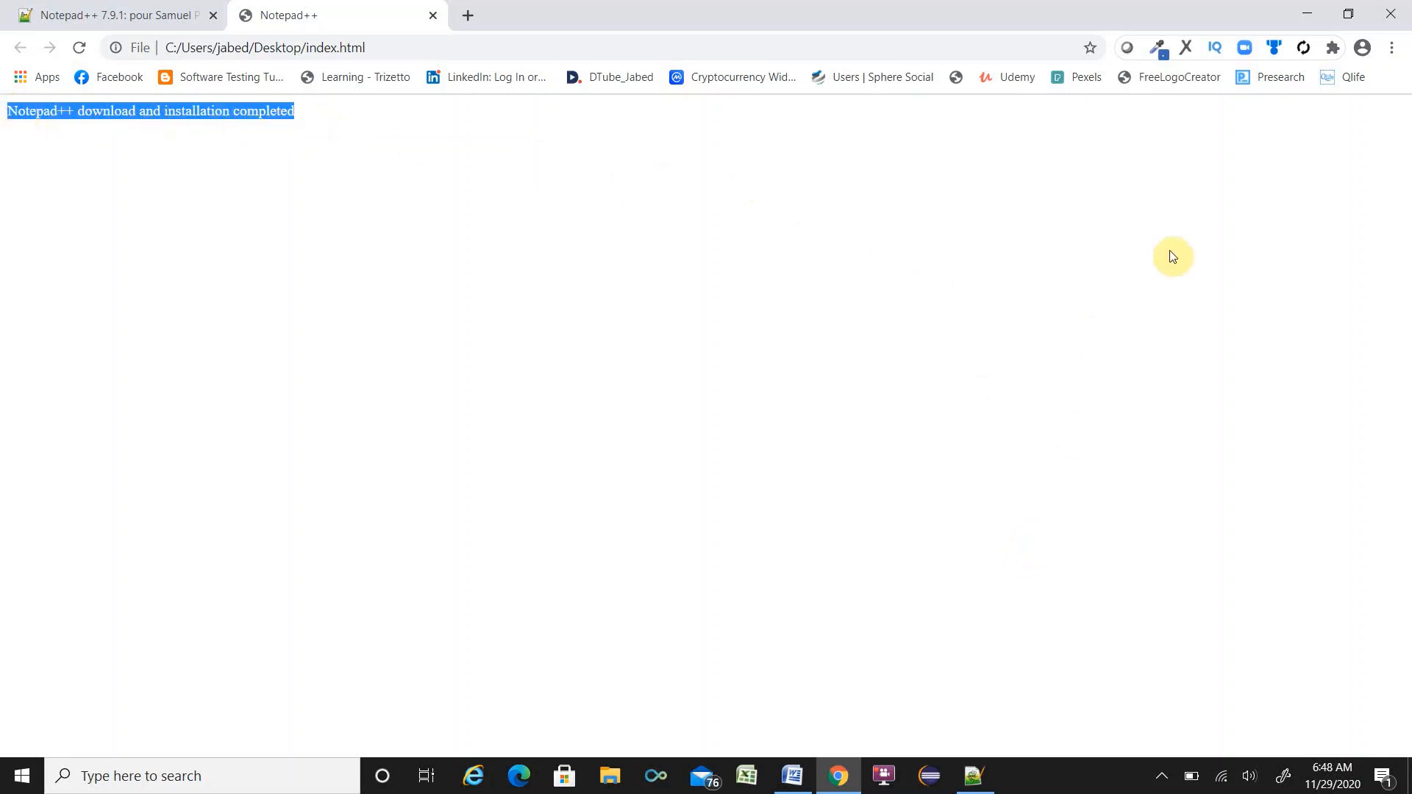
Step: Minimize the browser and switch to the Word document How to Download and Install Notepad.docx to review the instructions
left_click(1309, 14)
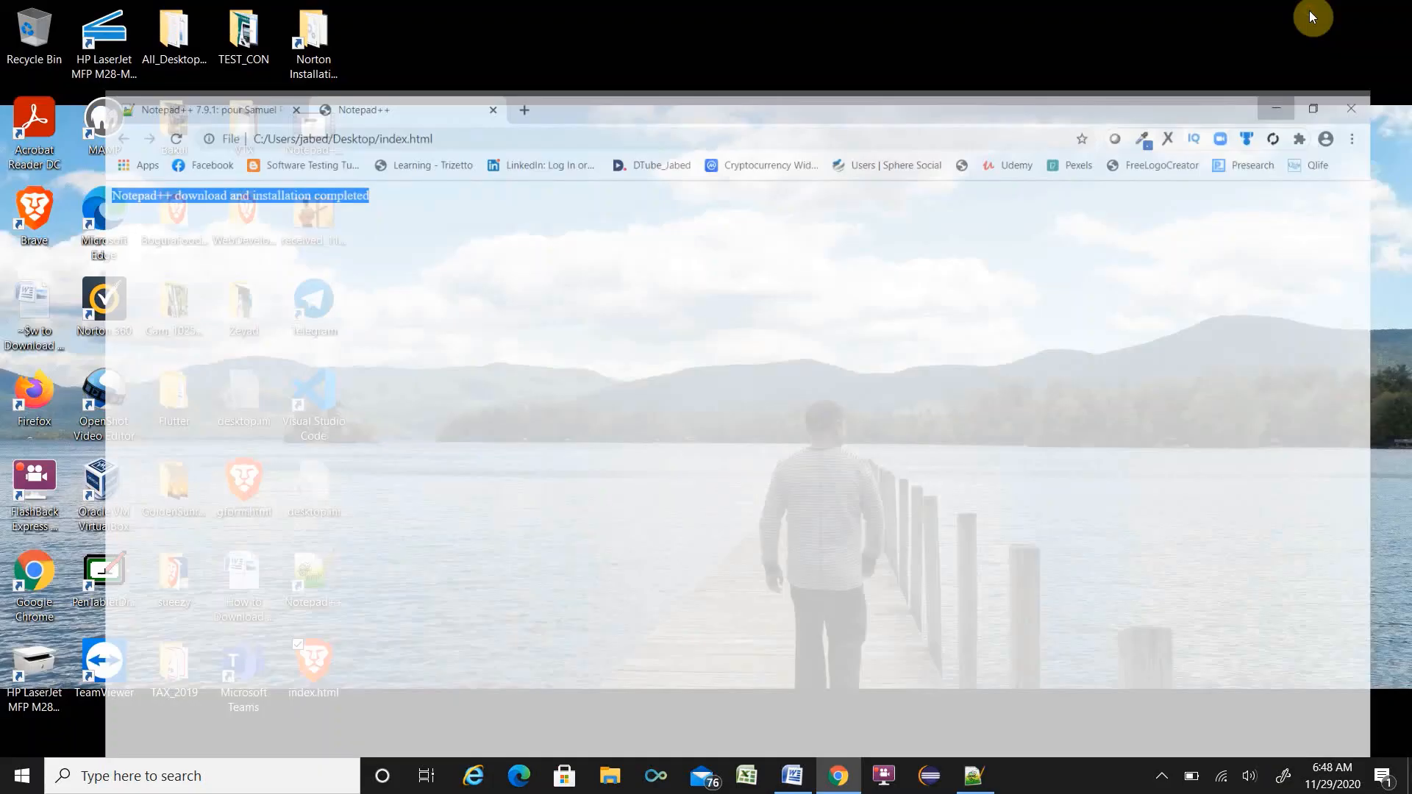
left_click(794, 780)
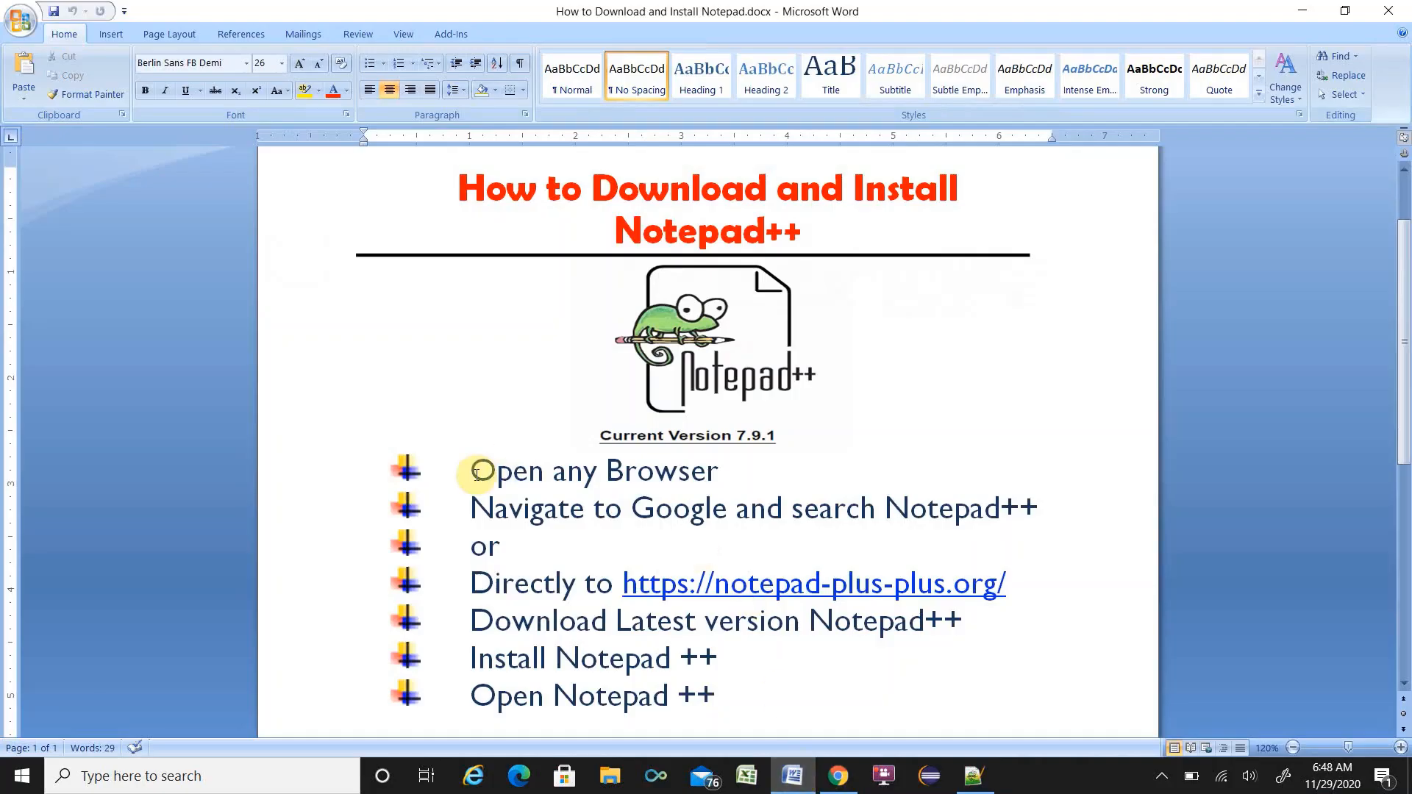